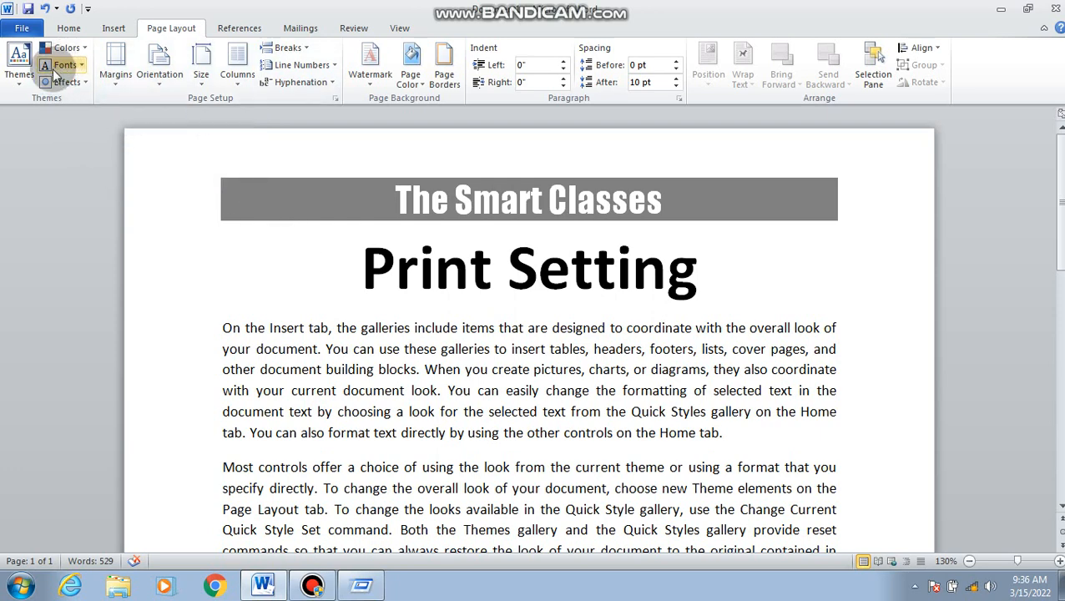
- Draw a rectangle about 0.81 inches wide and 2.28 inches high near the page margin and reposition it over the body text
left_click(114, 30)
left_click(230, 65)
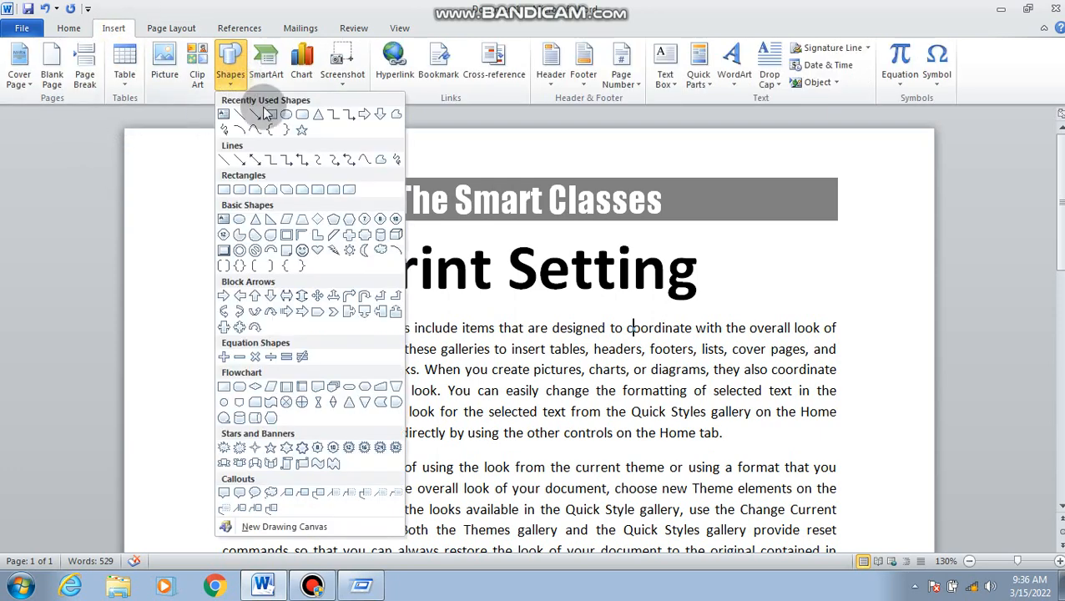
left_click(268, 118)
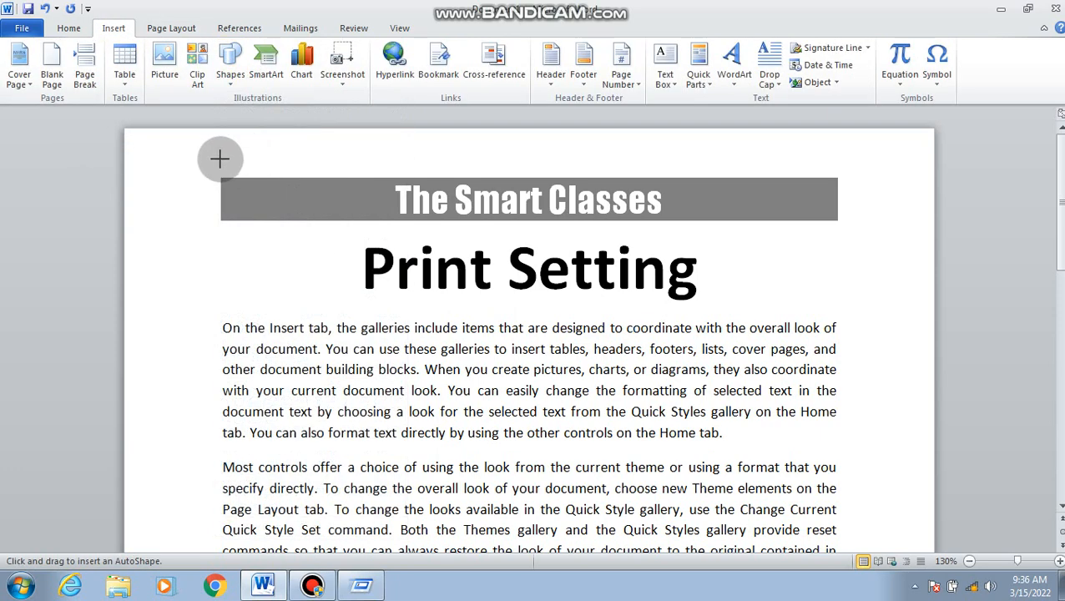
left_click_drag(210, 132, 130, 357)
left_click_drag(157, 308, 158, 392)
left_click_drag(173, 318, 763, 281)
- Look over the page and delete the rectangle shape
scroll(762, 280, "down", 5)
scroll(763, 280, "down", 4)
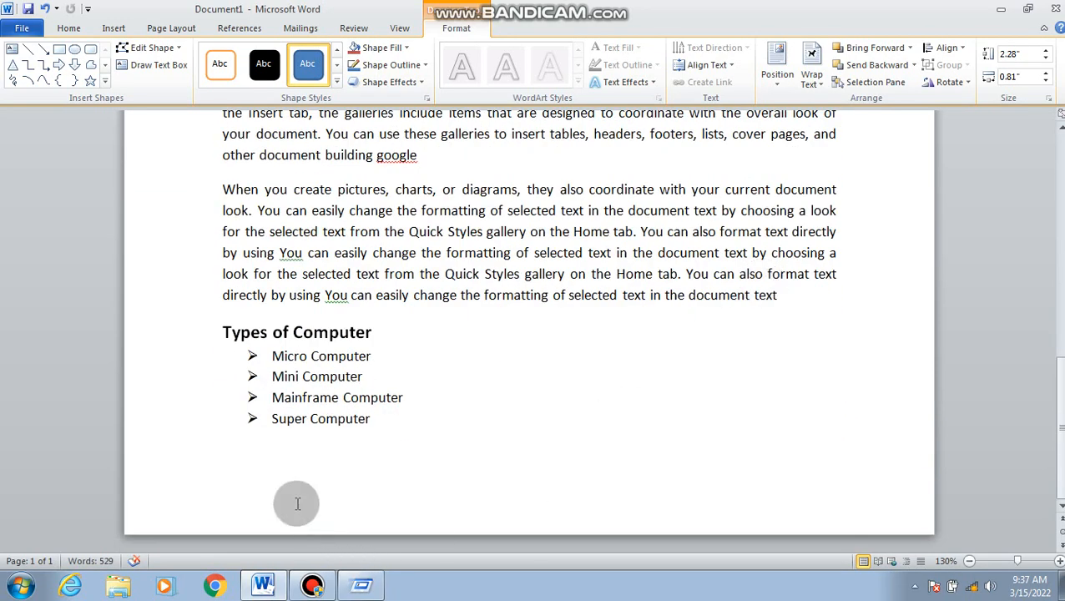
scroll(416, 361, "up", 10)
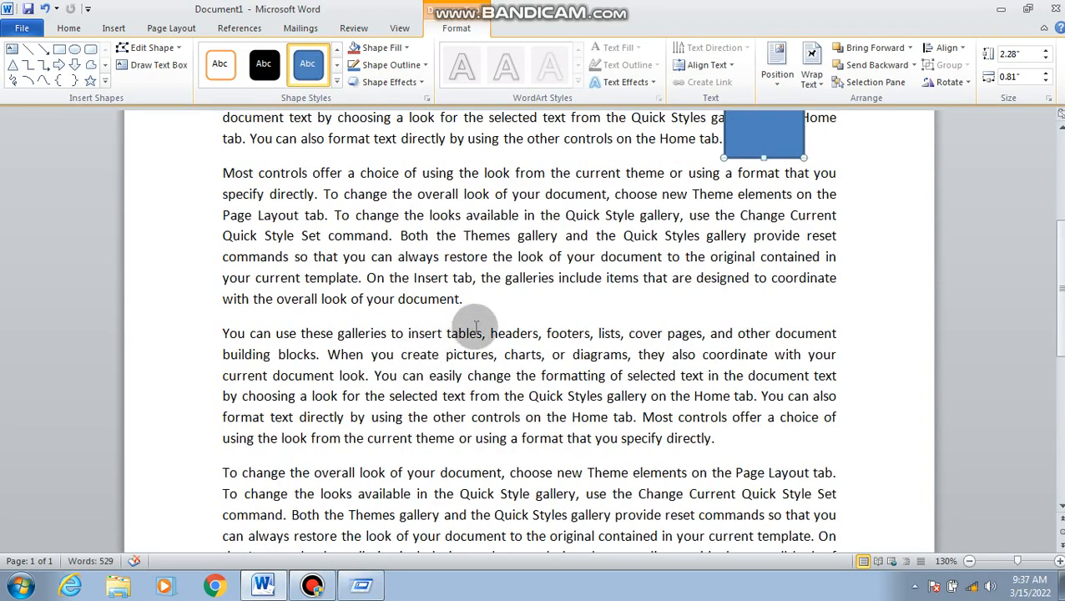
key("Delete")
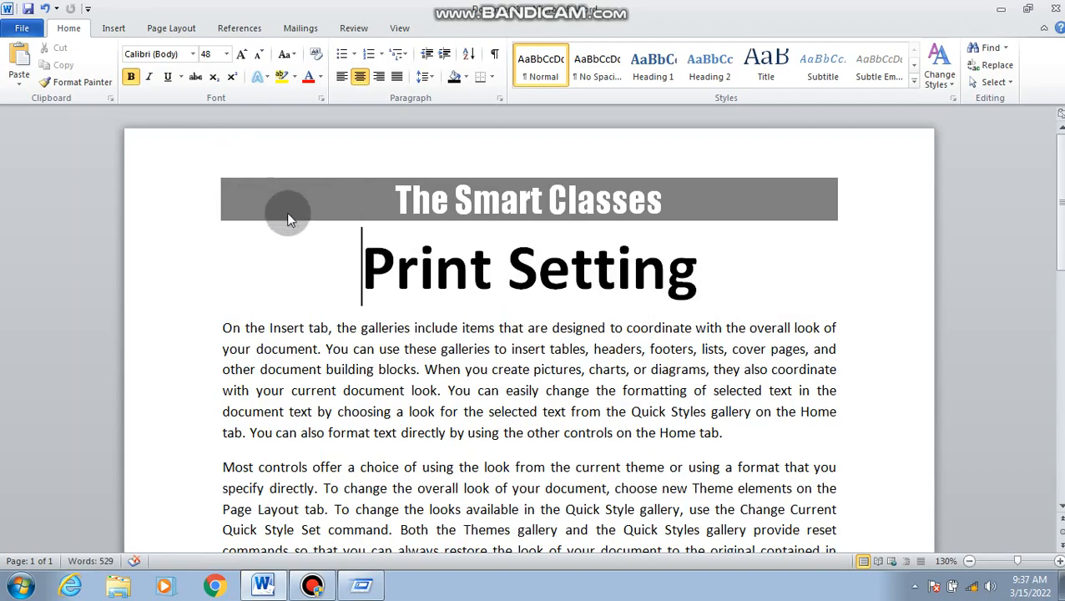
- Review the document's content, check its print preview, and return to the document
scroll(474, 281, "down", 8)
scroll(474, 280, "up", 2)
scroll(473, 281, "up", 6)
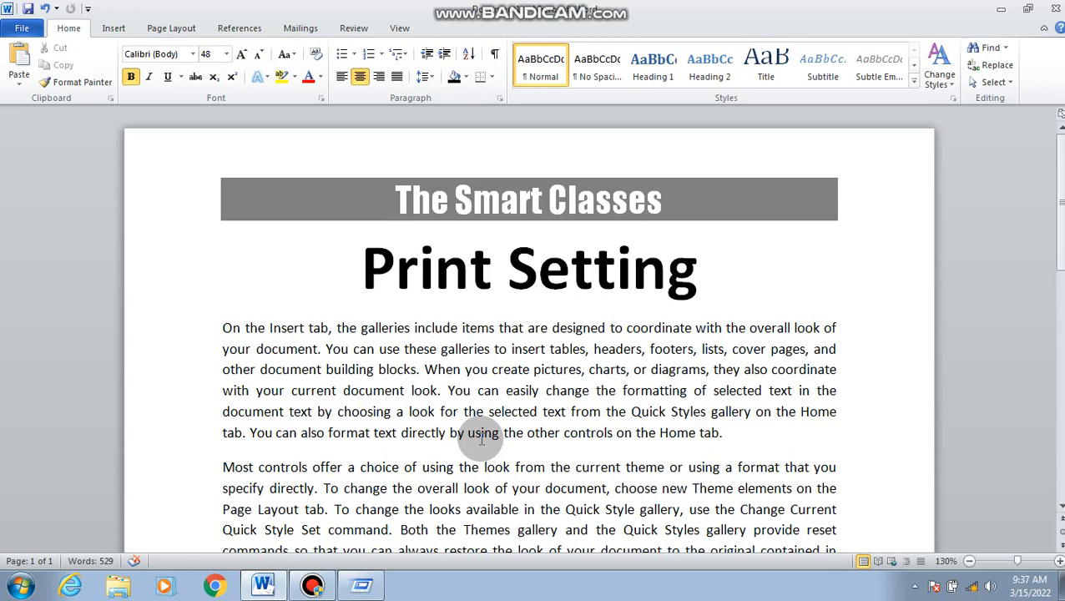
key("ctrl+p")
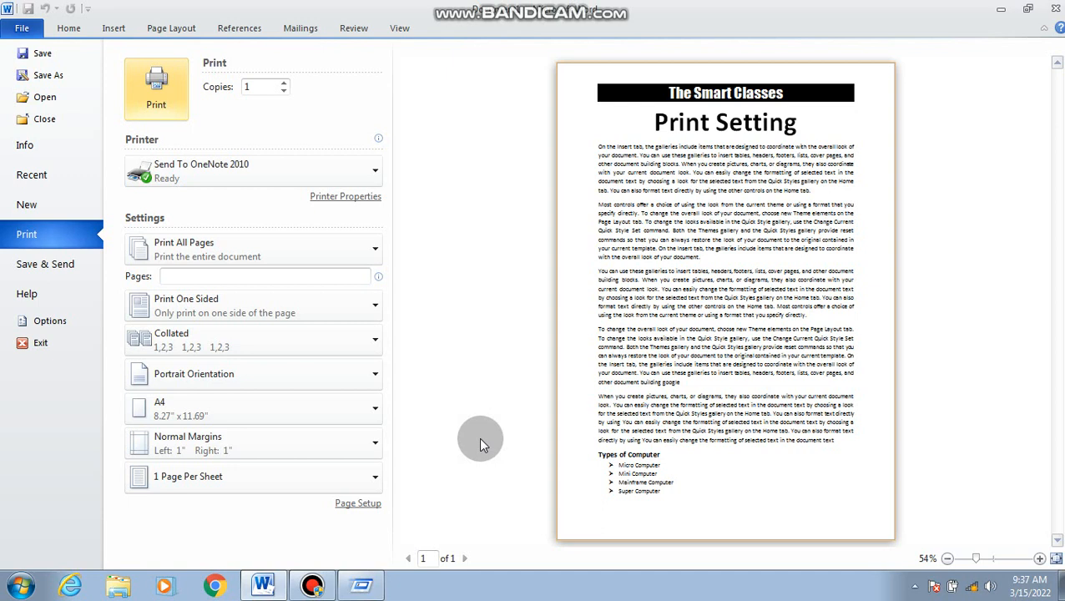
key("Escape")
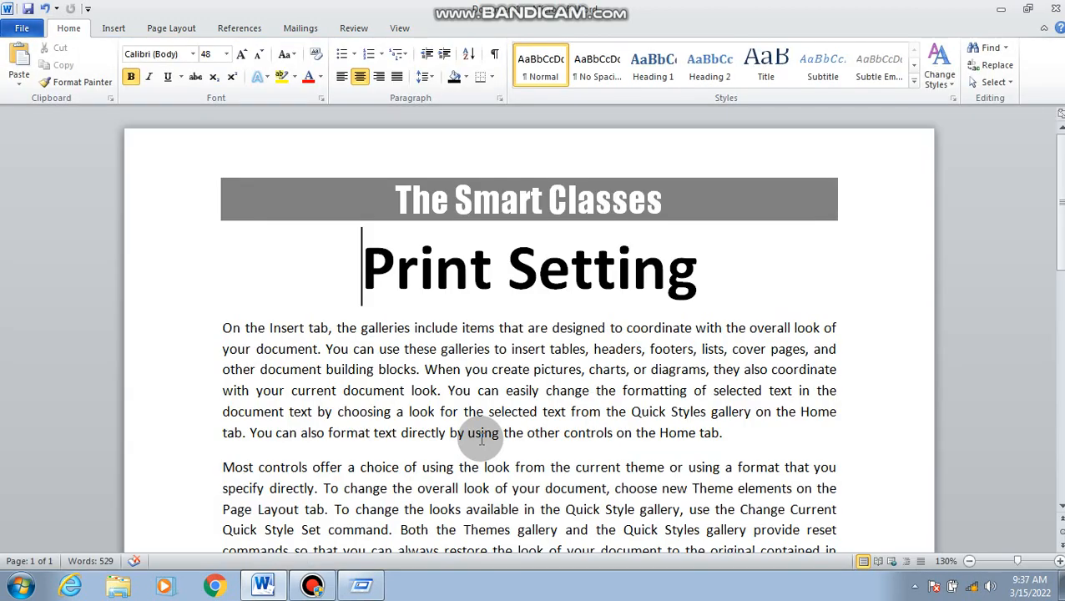
- Open the document's print settings and view the available printers without changing the selected one
left_click(15, 26)
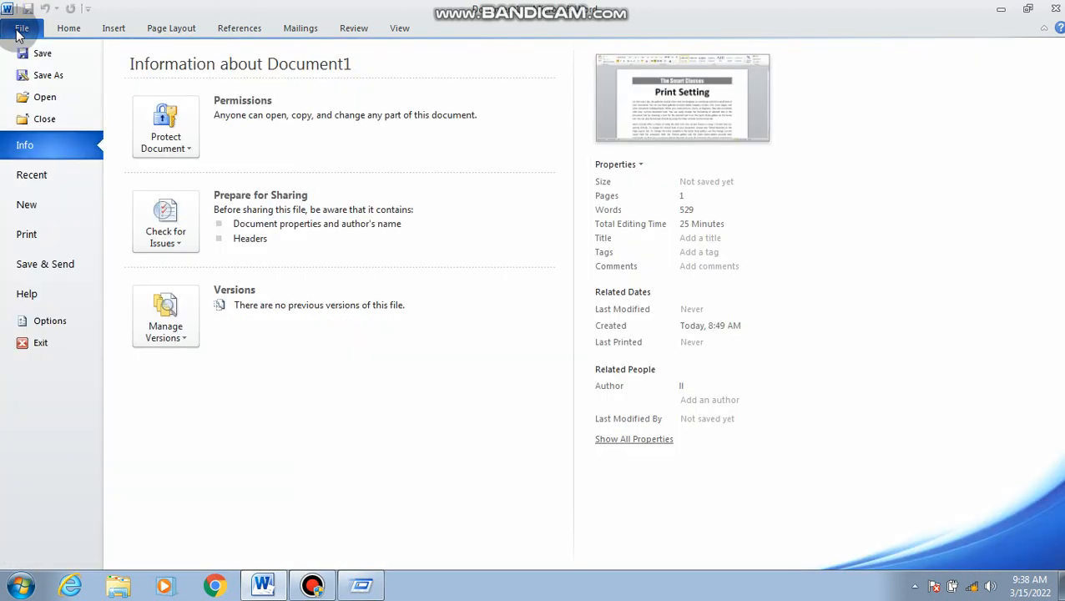
left_click(31, 242)
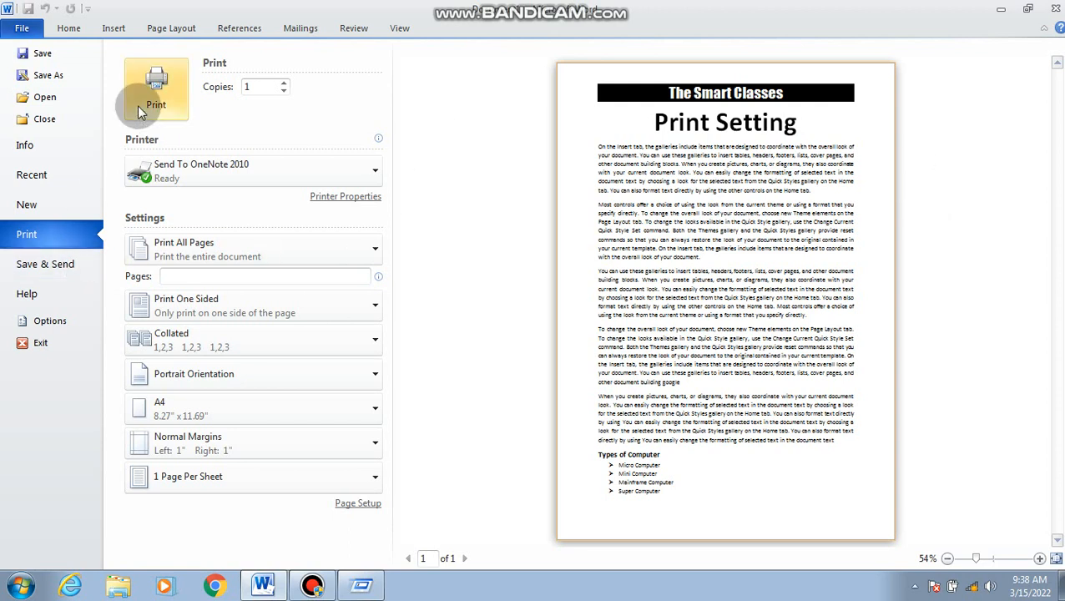
mouse_move(199, 167)
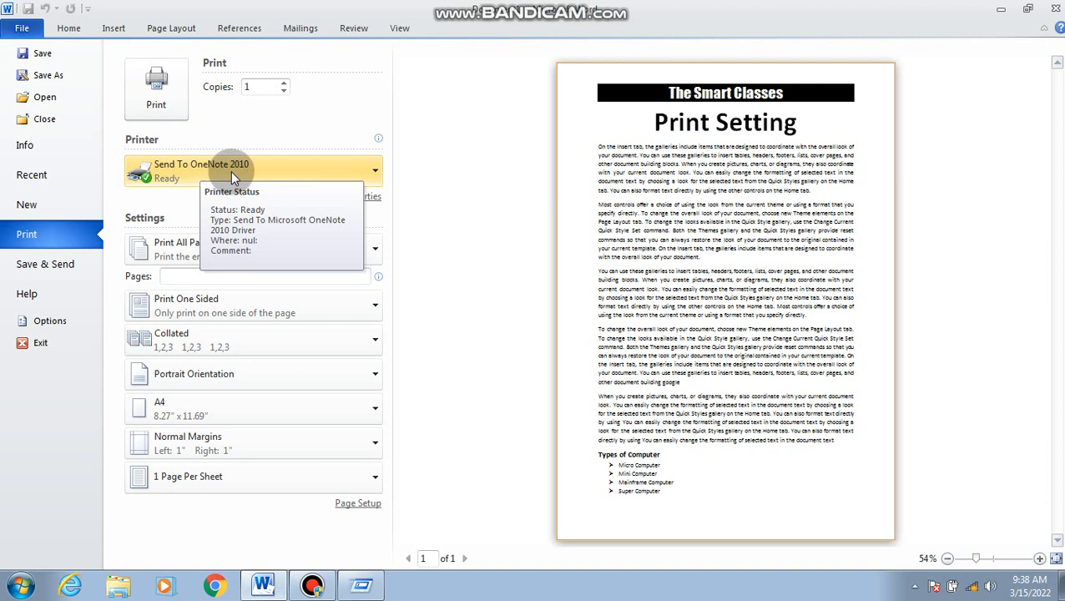
left_click(230, 171)
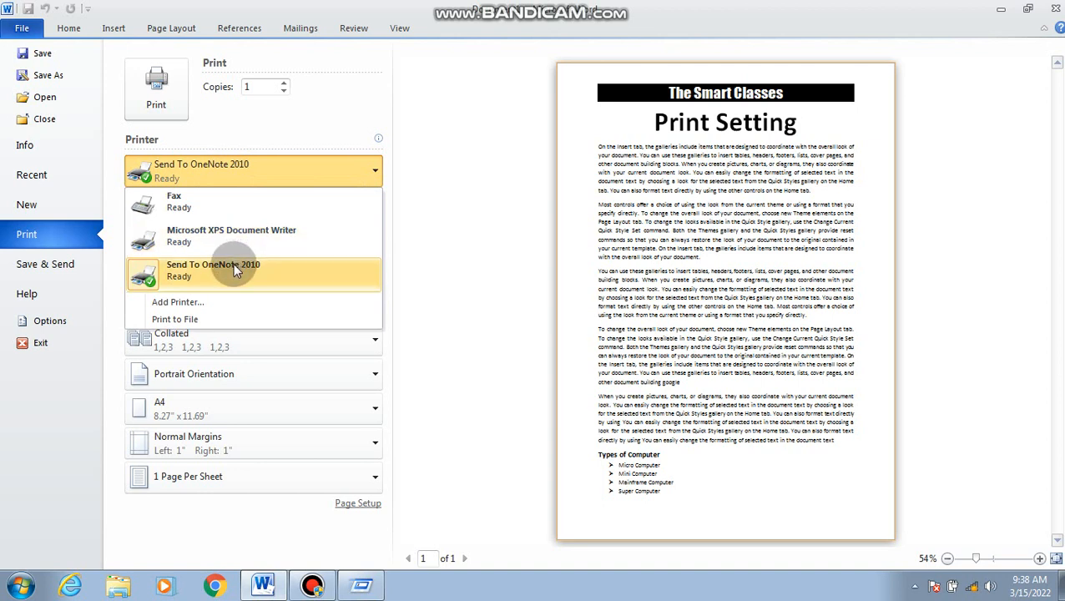
mouse_move(234, 241)
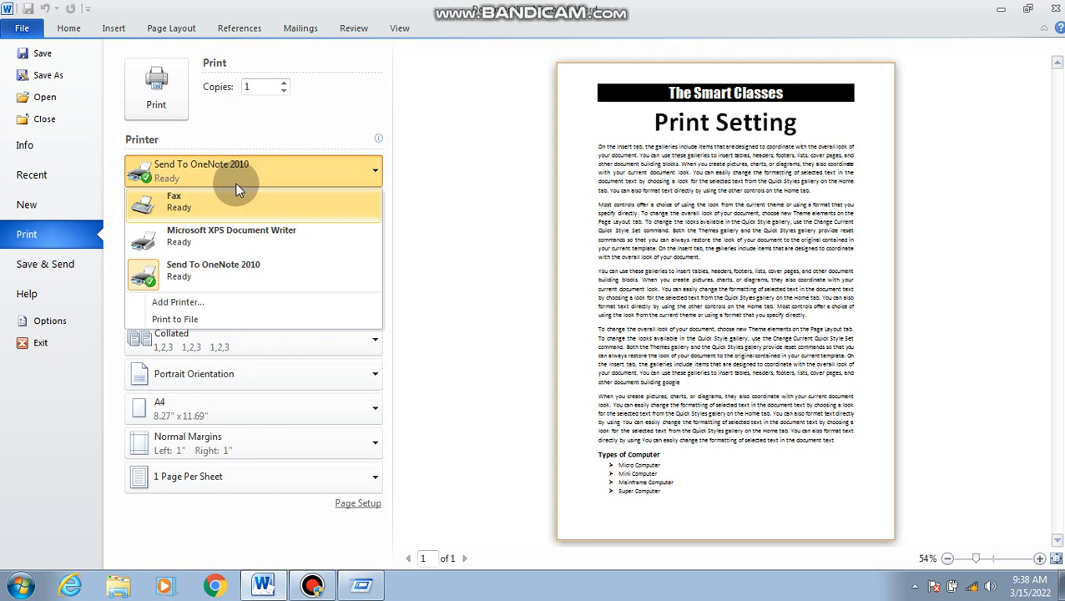
left_click(421, 205)
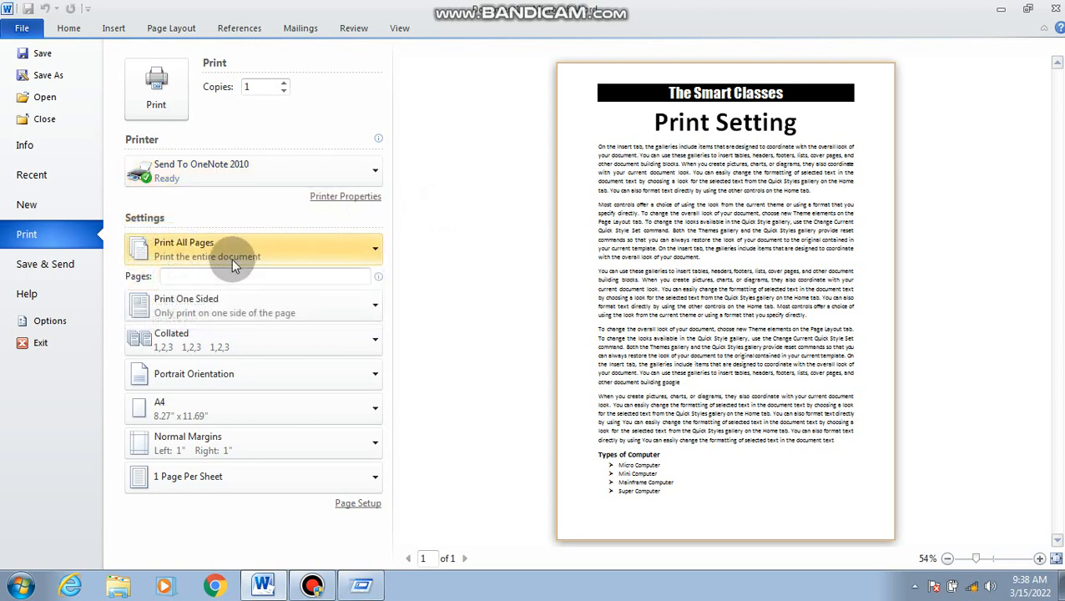
- Try the current-page print option and switch to a custom range of pages 5,15,25
left_click(275, 261)
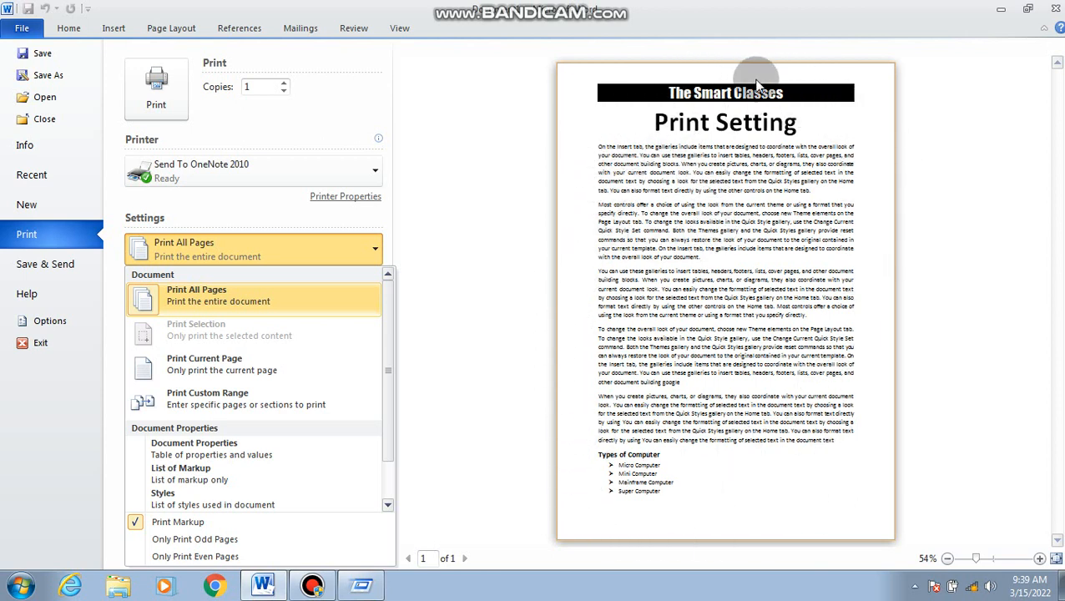
left_click(252, 371)
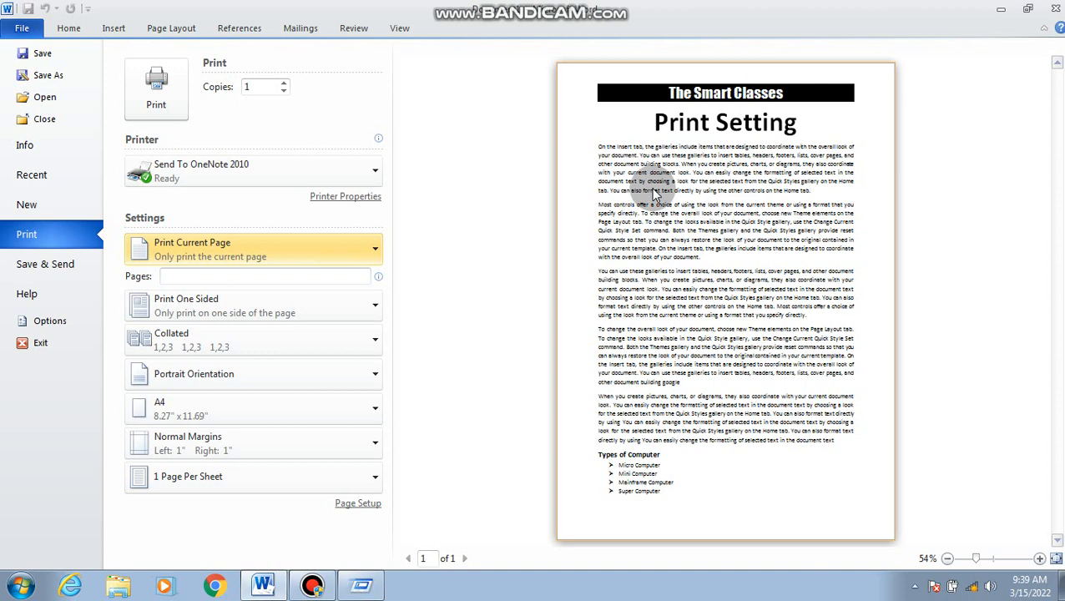
left_click(294, 249)
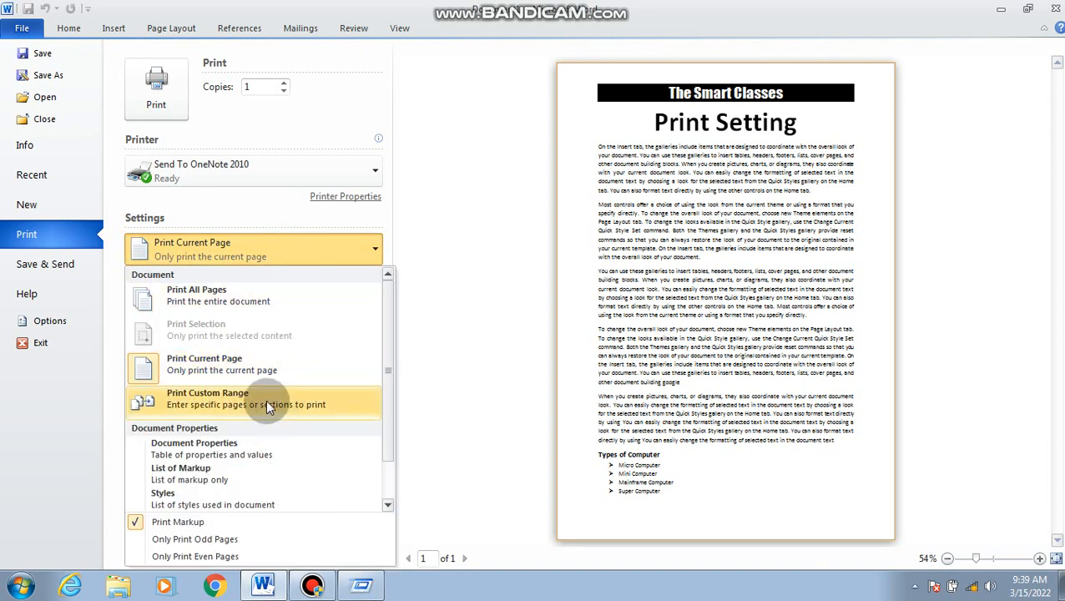
left_click(217, 399)
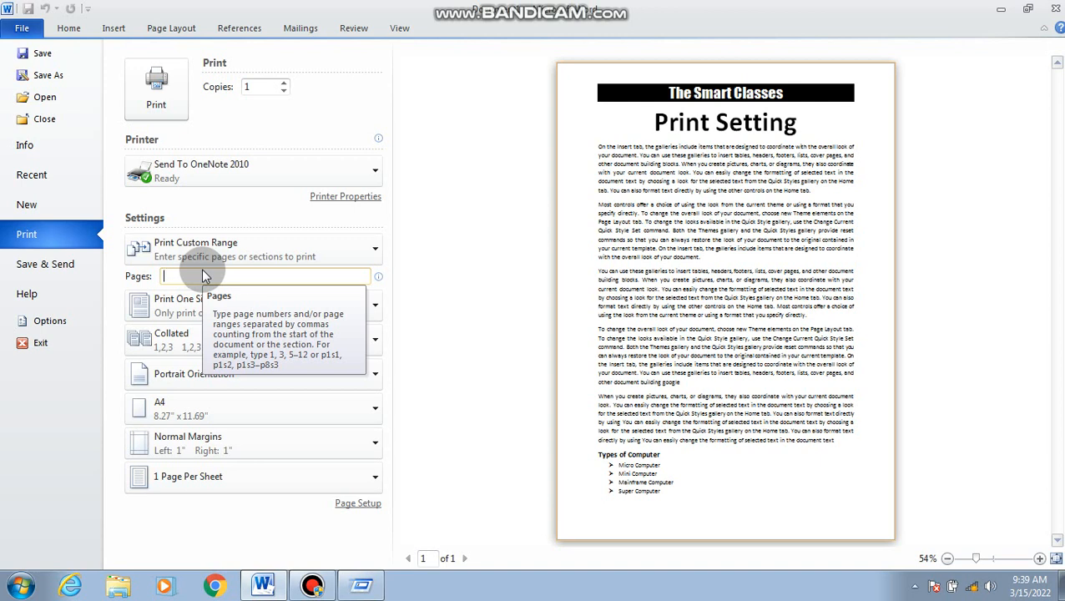
type("5")
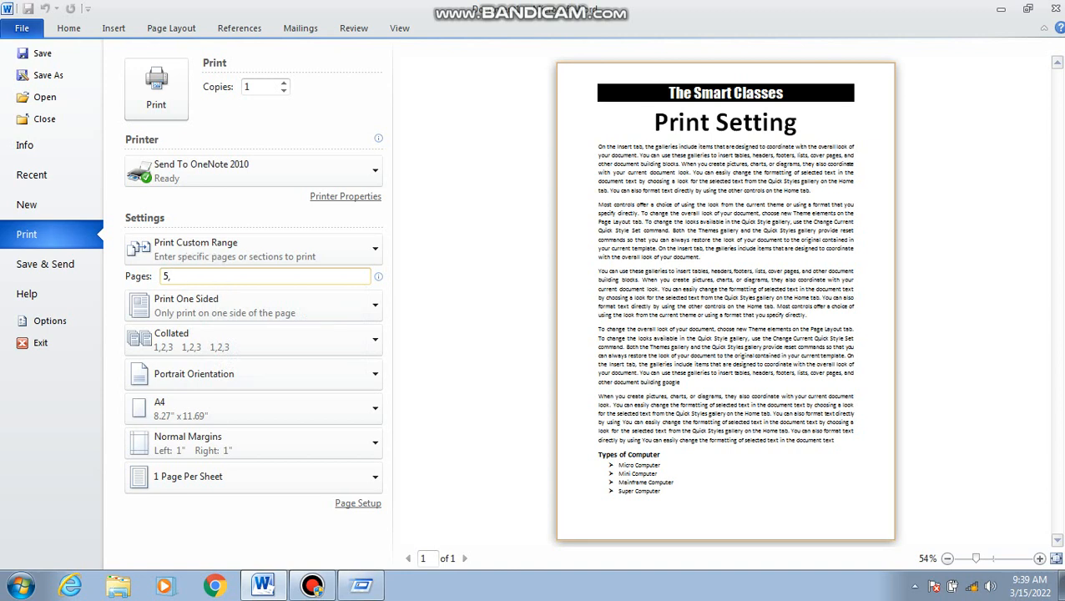
type(",15")
type(",25")
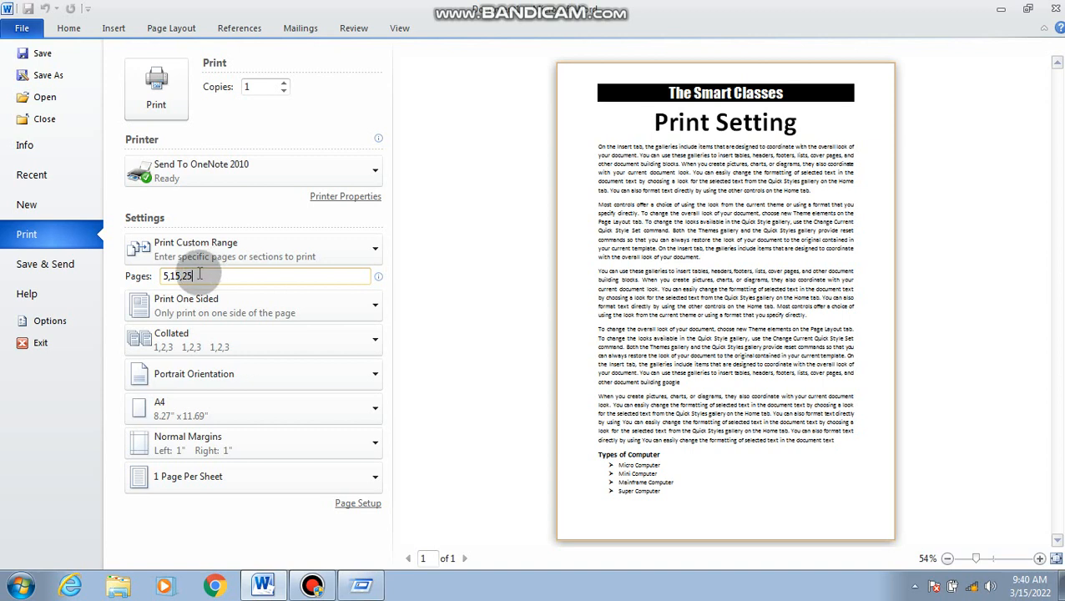
- Replace the custom page range with 25-40 and clear the range again
left_click_drag(199, 275, 156, 278)
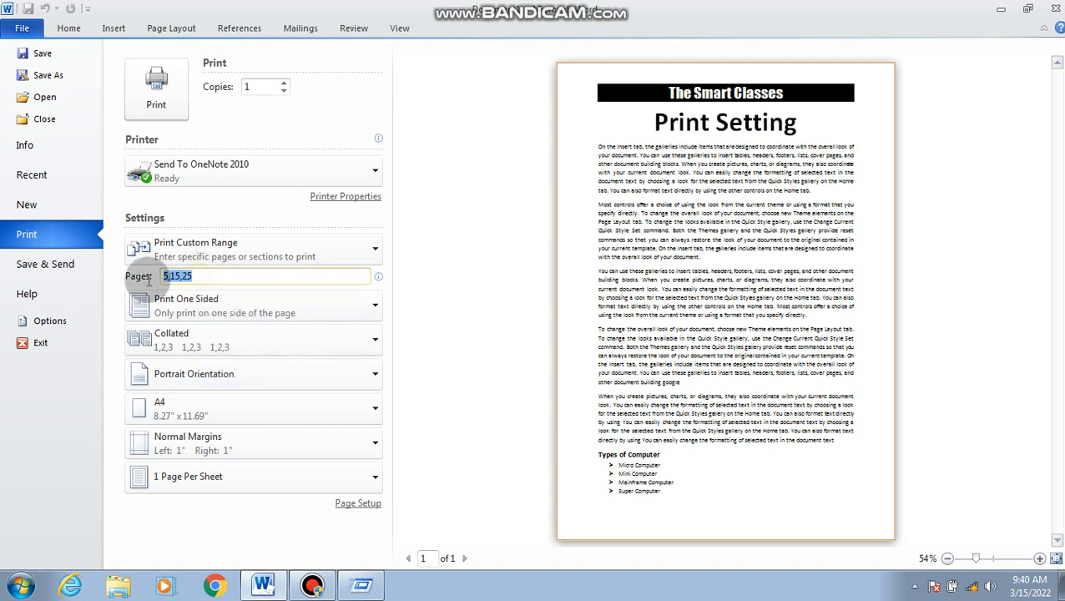
key("BackSpace")
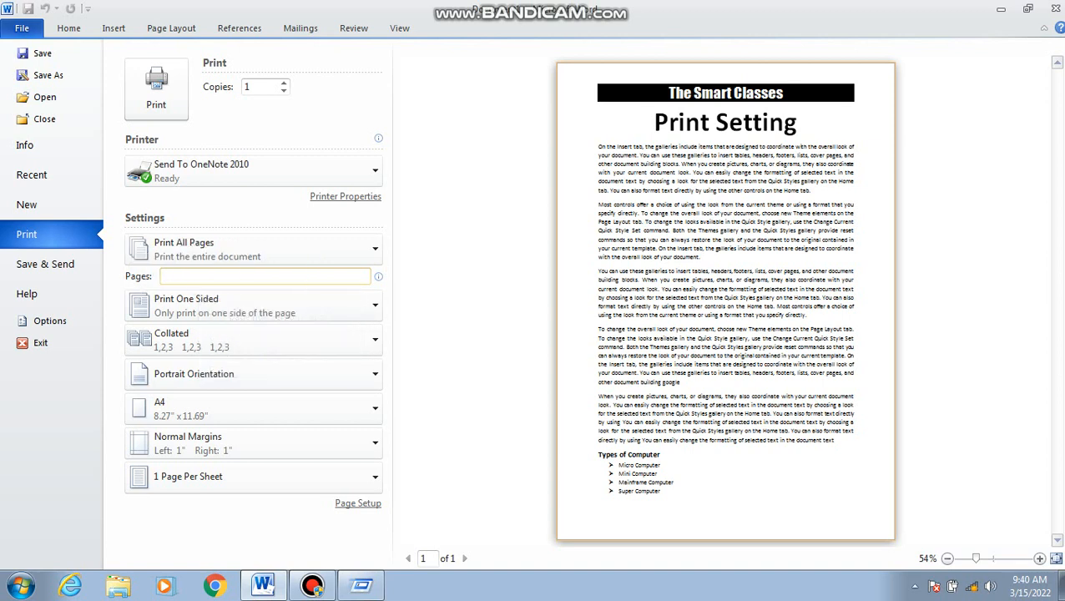
type("25-")
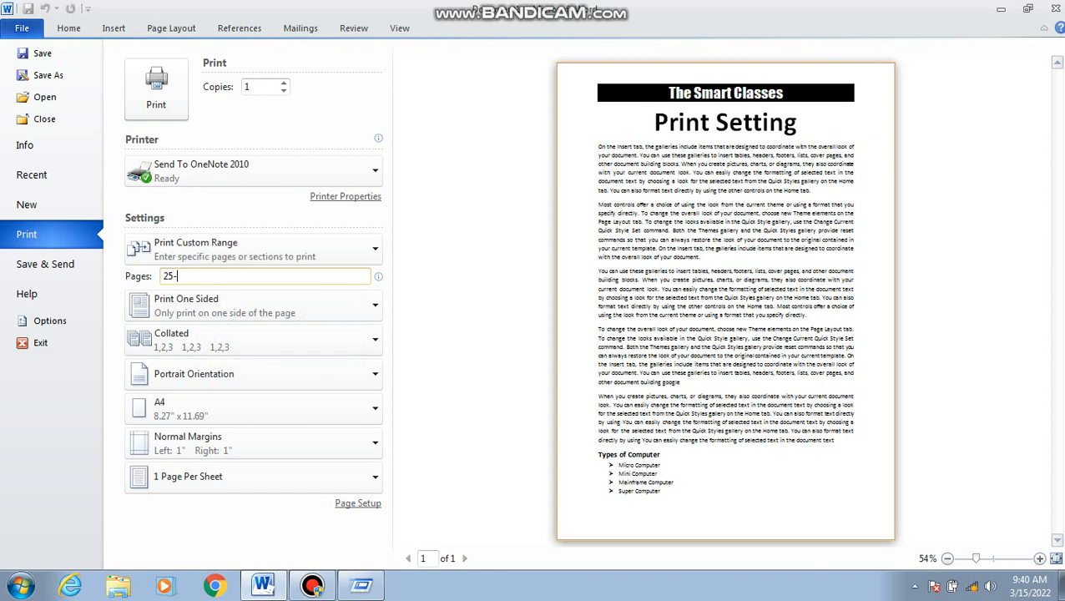
type("40")
mouse_move(170, 279)
left_mouse_down()
mouse_move(185, 276)
mouse_move(152, 277)
left_mouse_up()
key("BackSpace")
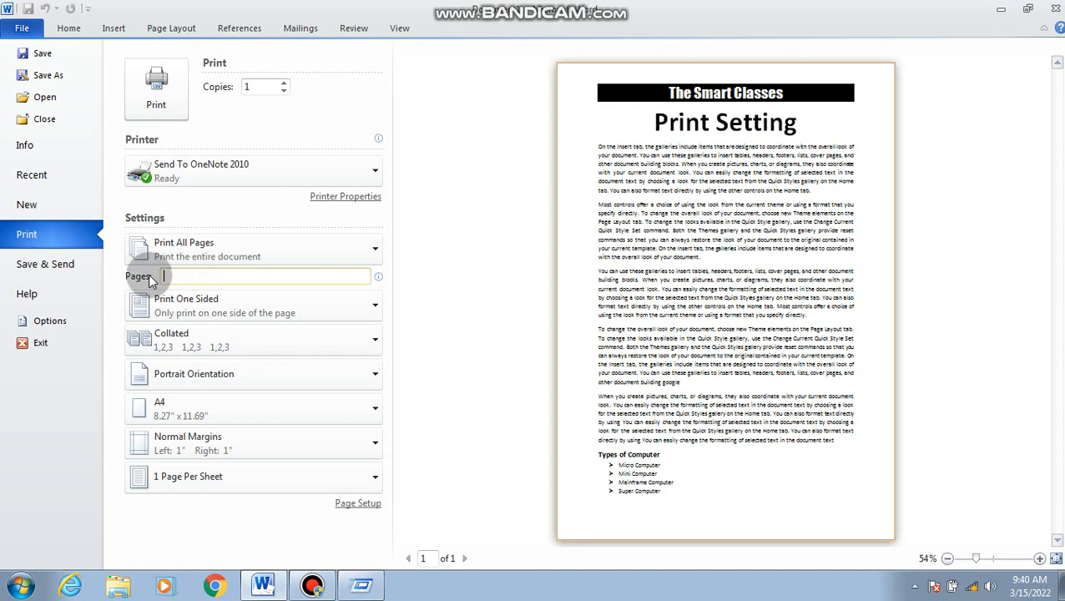
- Try the option to manually print on both sides and set printing back to one sided
left_click(209, 312)
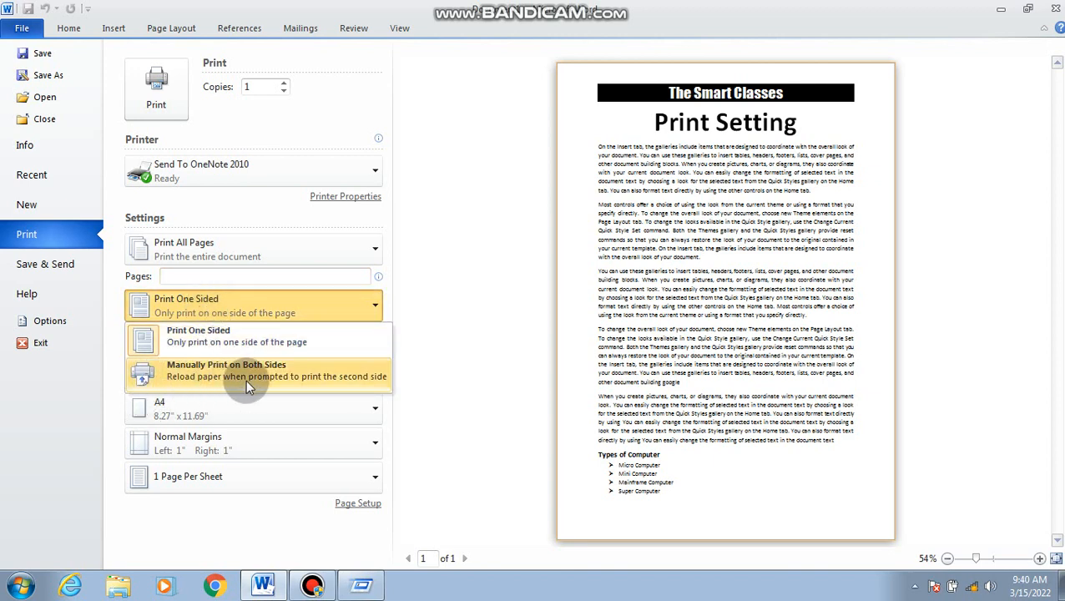
left_click(290, 377)
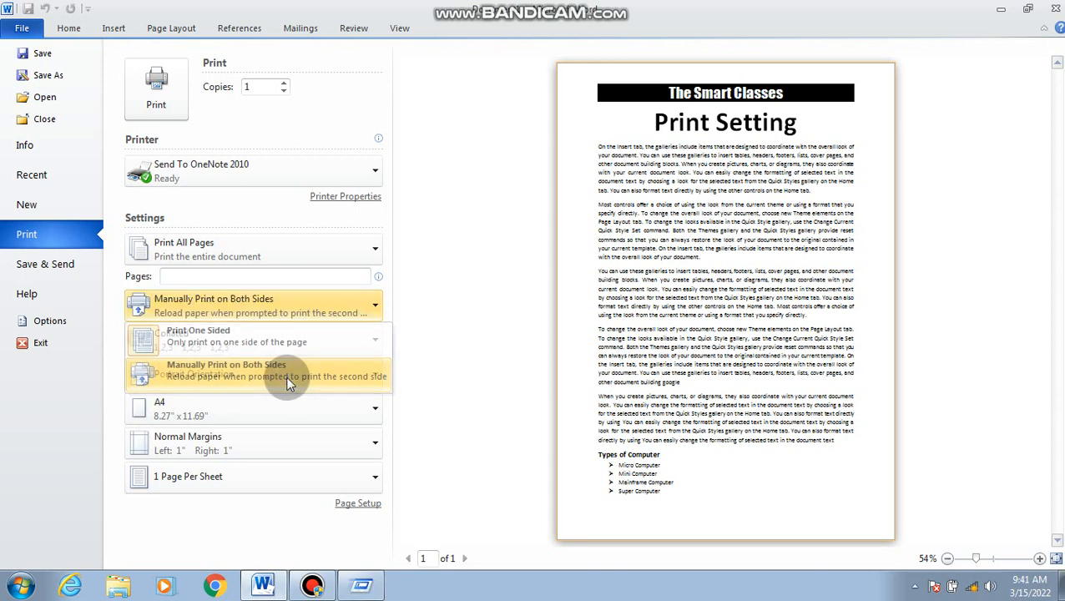
left_click(266, 302)
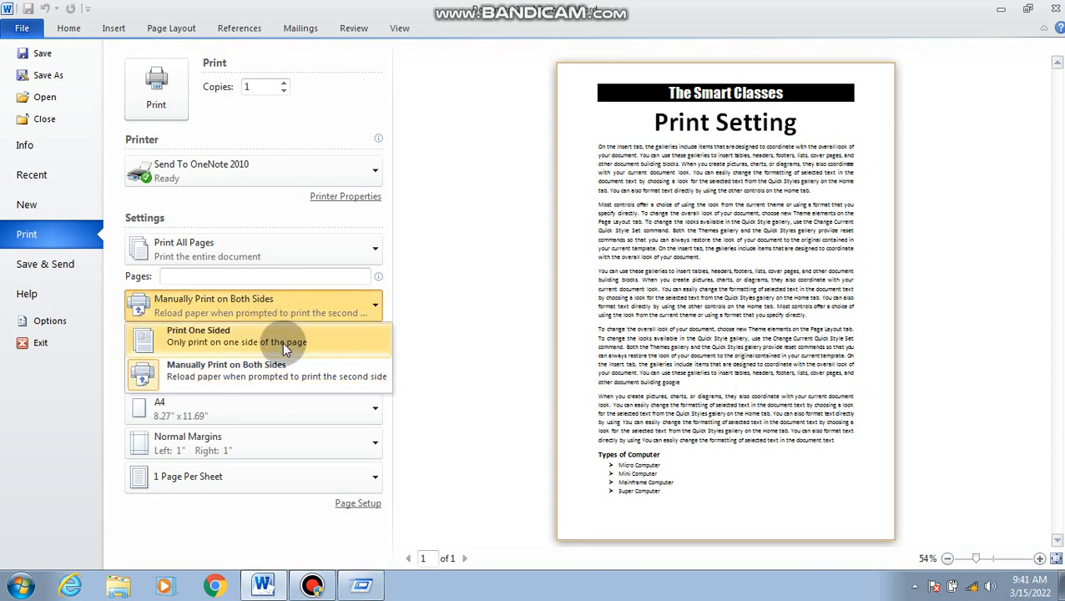
left_click(282, 342)
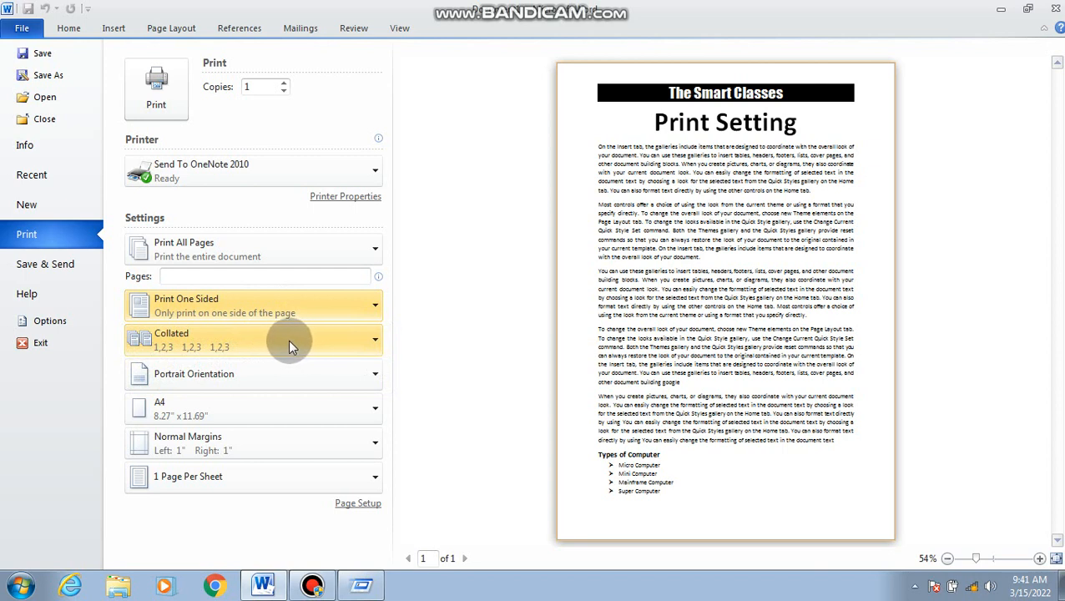
- Examine the collated and uncollated print order options
left_click(288, 340)
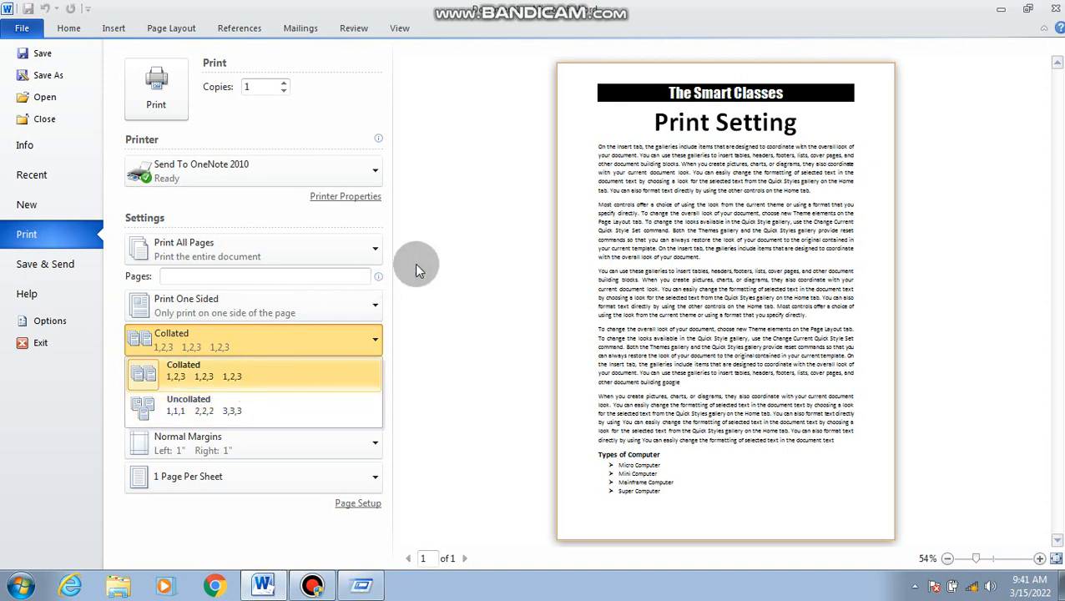
left_click(477, 285)
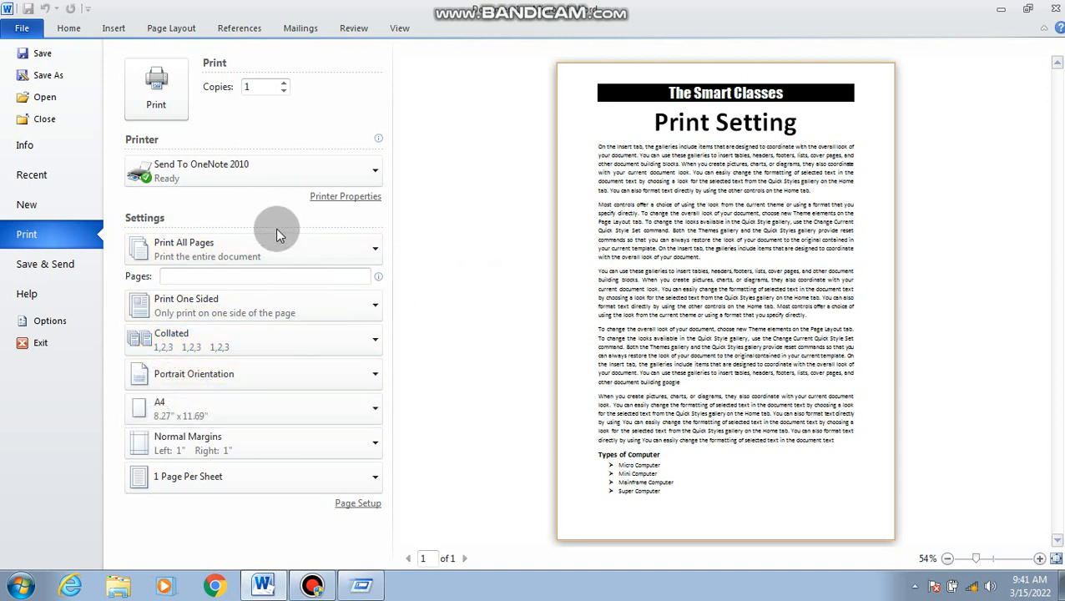
left_click(282, 337)
left_click(282, 333)
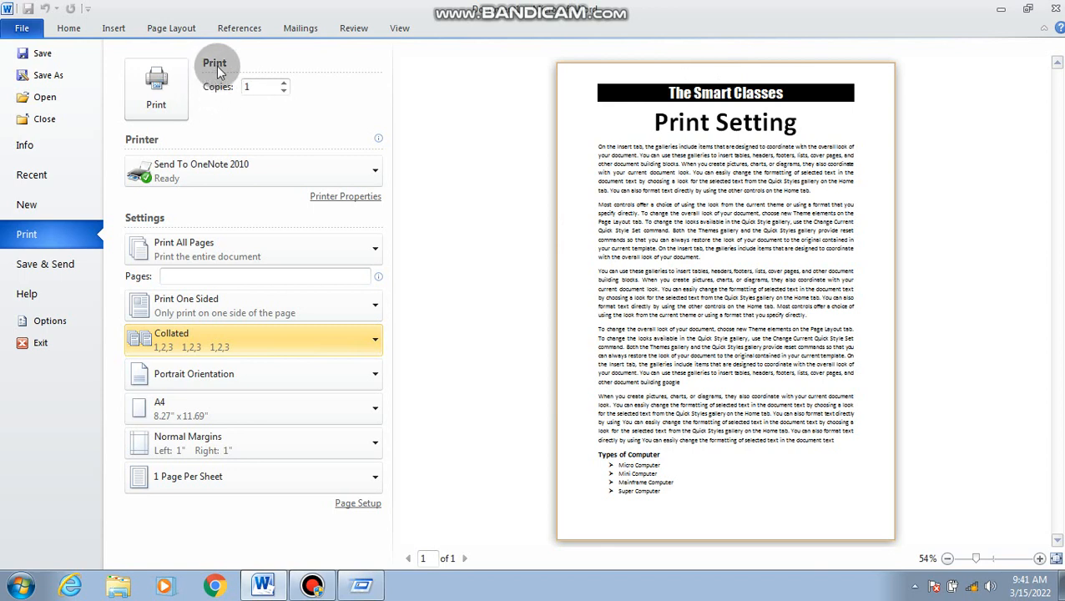
- Set the number of copies to 5
left_click(284, 82)
left_click(284, 83)
left_click(285, 83)
left_click(284, 82)
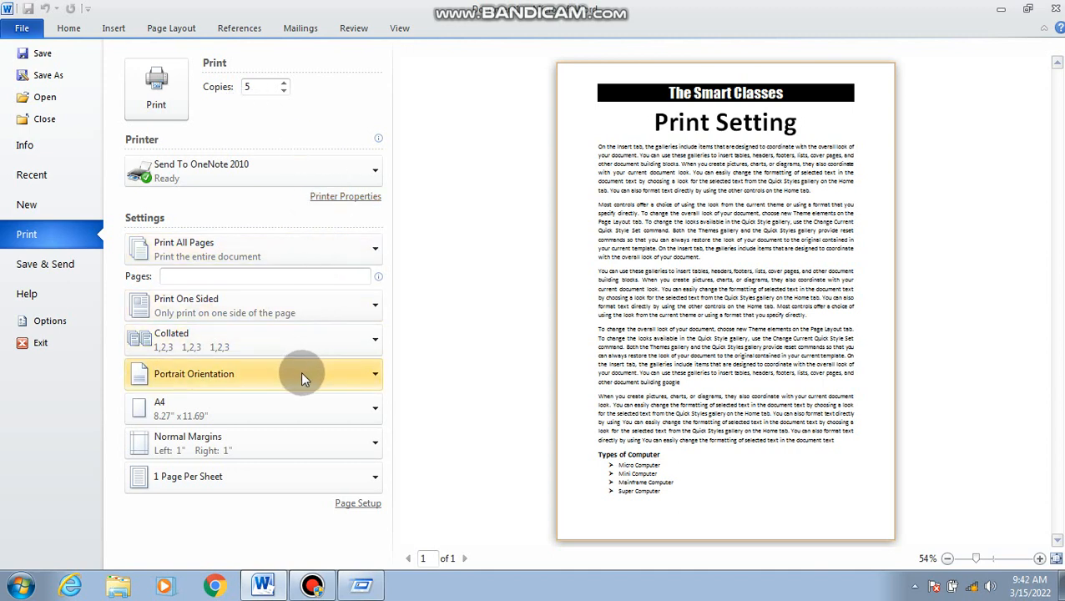
- Check the collation choices again and switch the page to Landscape Orientation
left_click(310, 342)
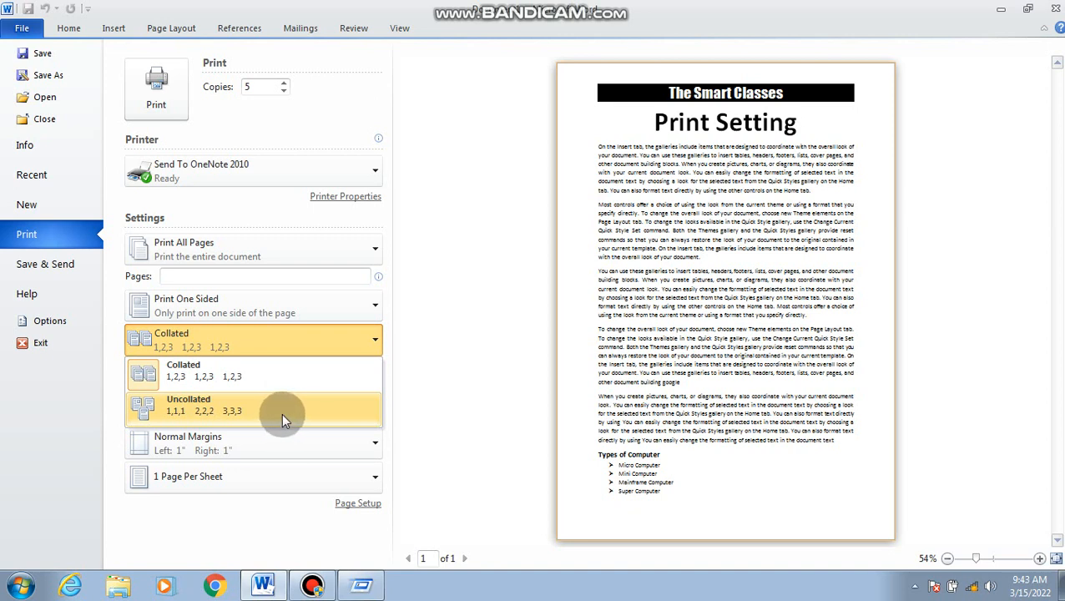
left_click(407, 395)
left_click(258, 377)
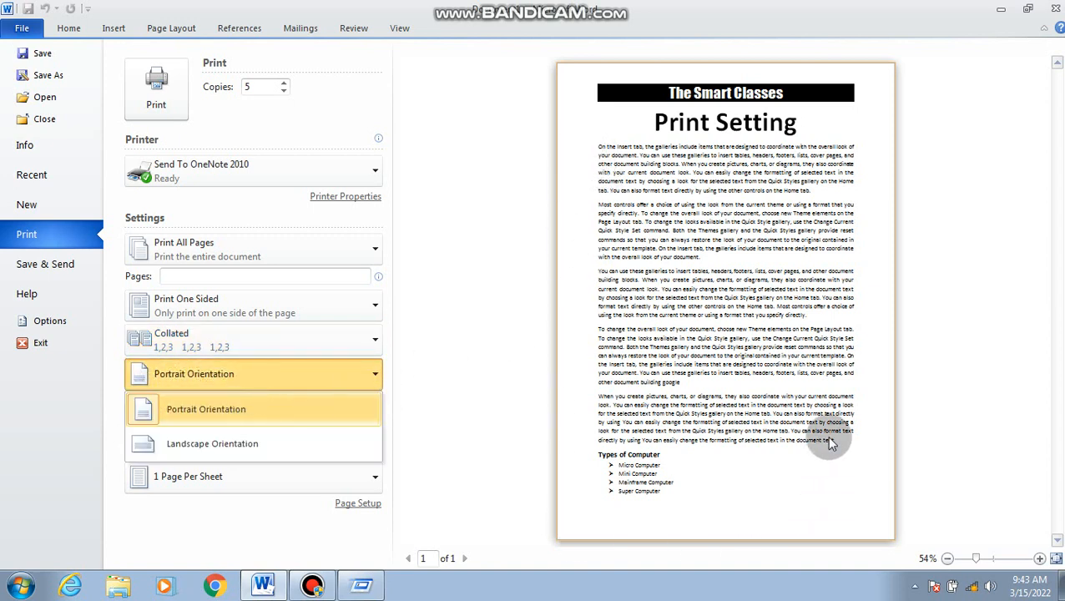
left_click(293, 447)
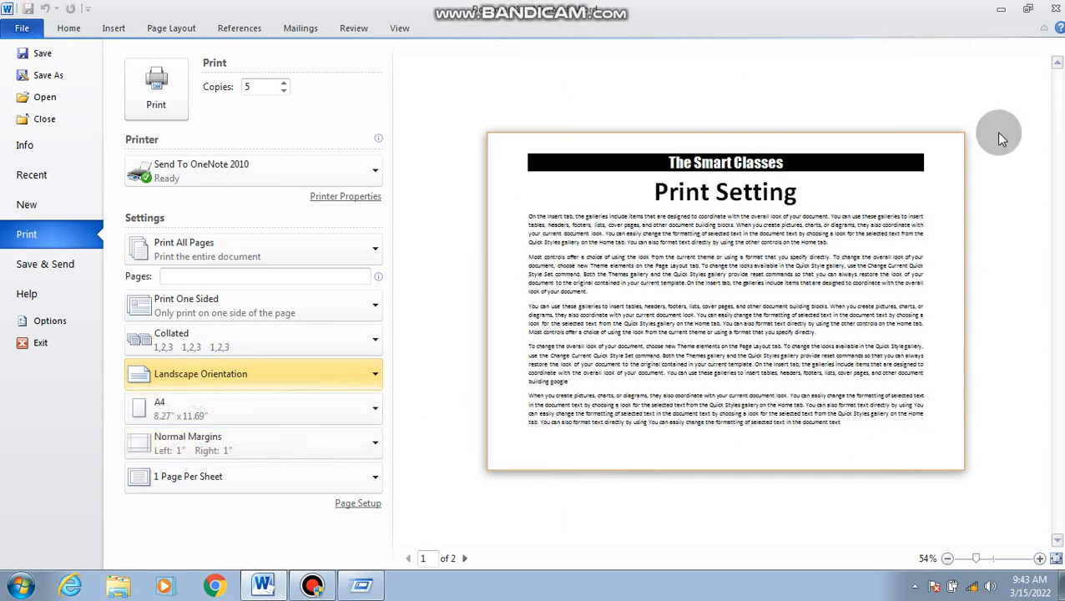
- Switch the page to Portrait Orientation and back to Landscape Orientation to compare the two layouts in the preview
left_click(251, 374)
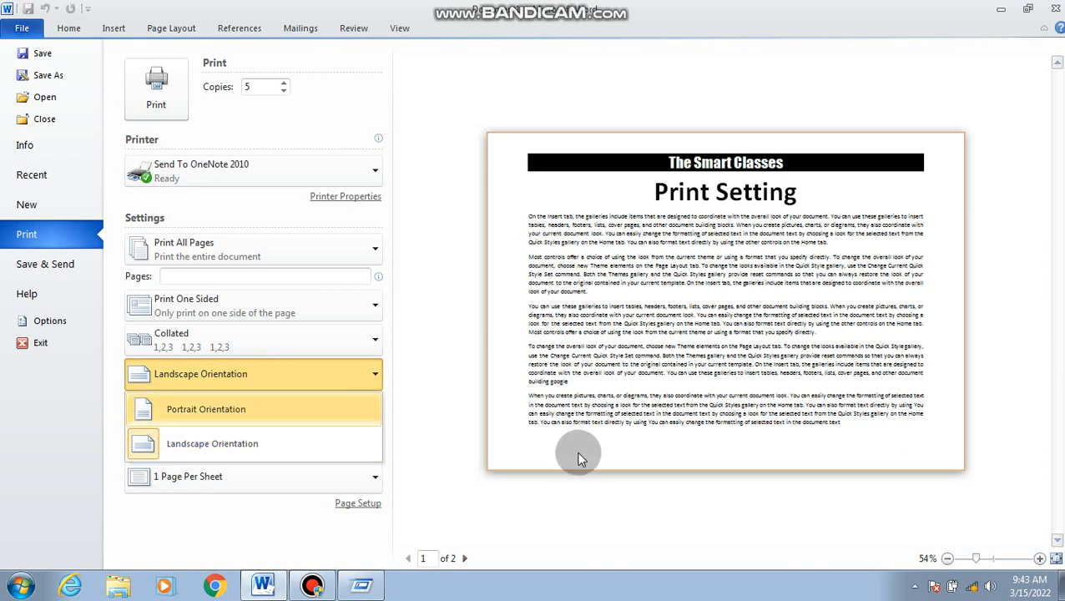
left_click(272, 404)
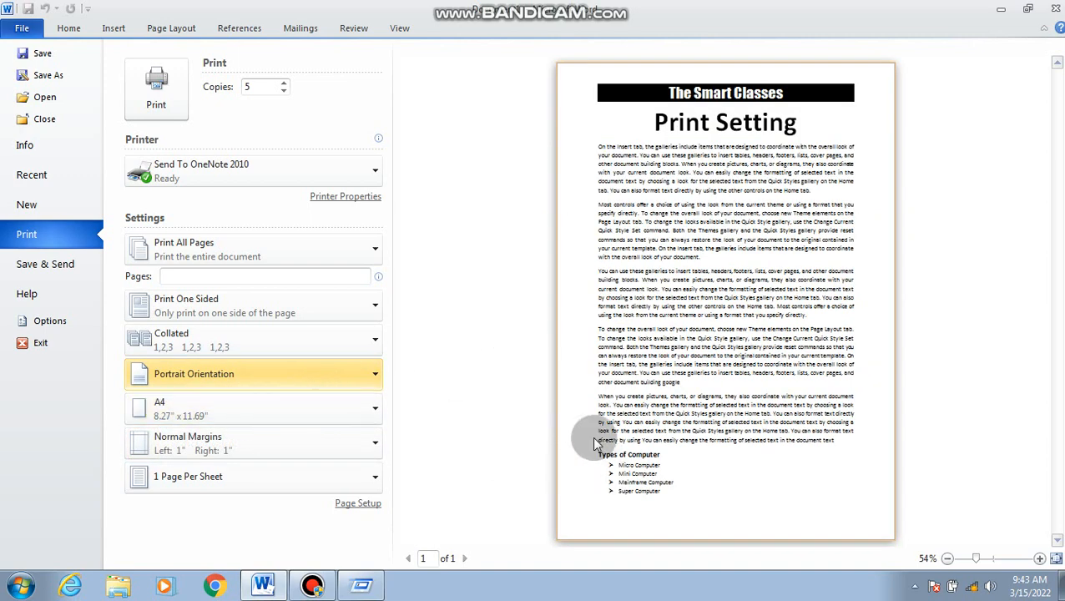
left_click(294, 377)
left_click(291, 437)
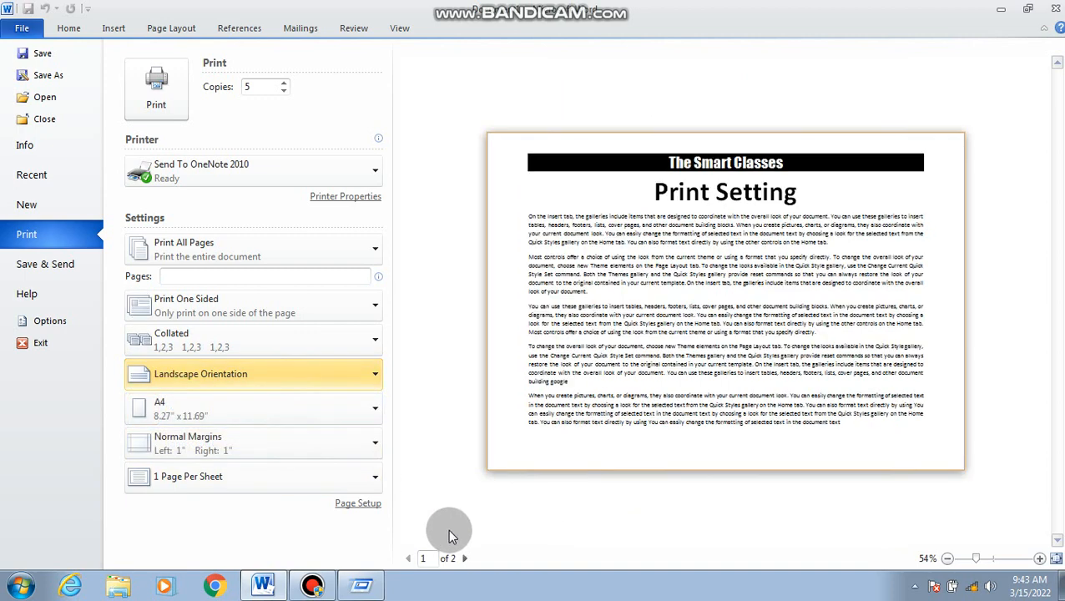
- Preview the document's second page, return to the first page, and set the page to Portrait Orientation
left_click(467, 557)
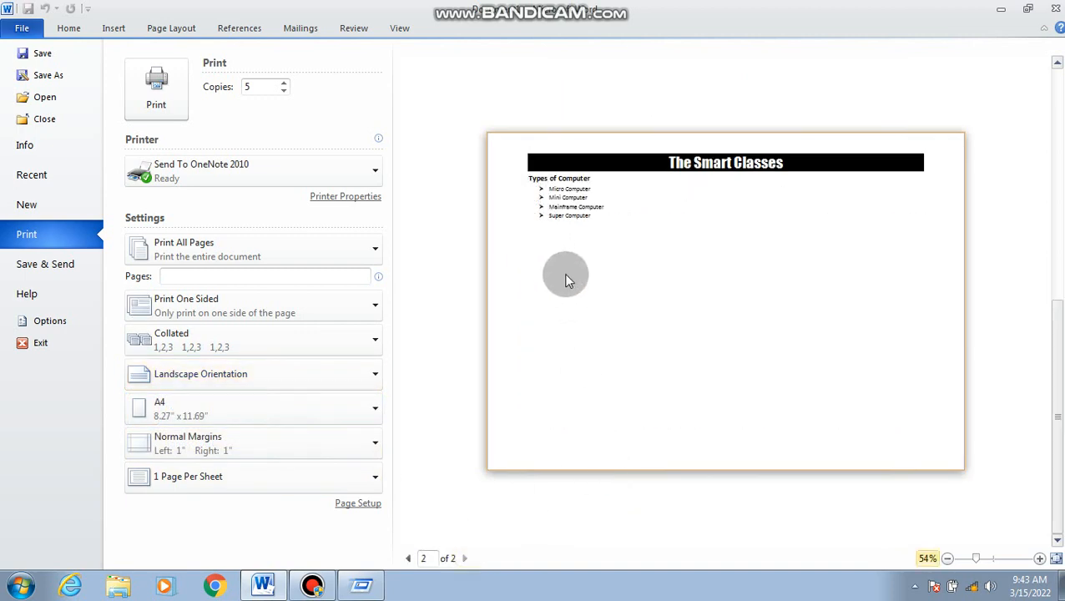
left_click(408, 557)
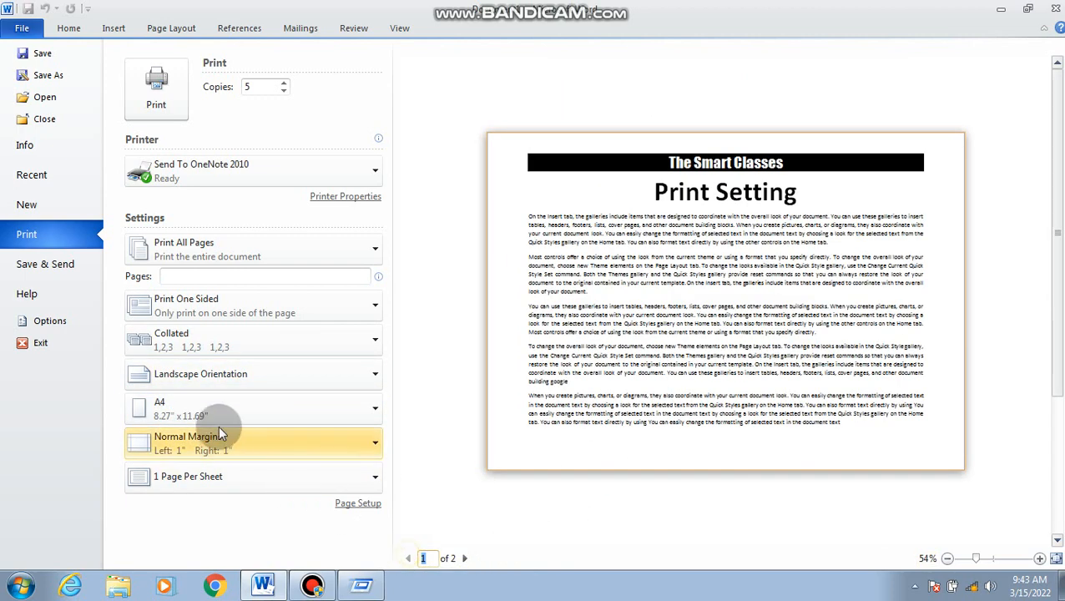
left_click(219, 381)
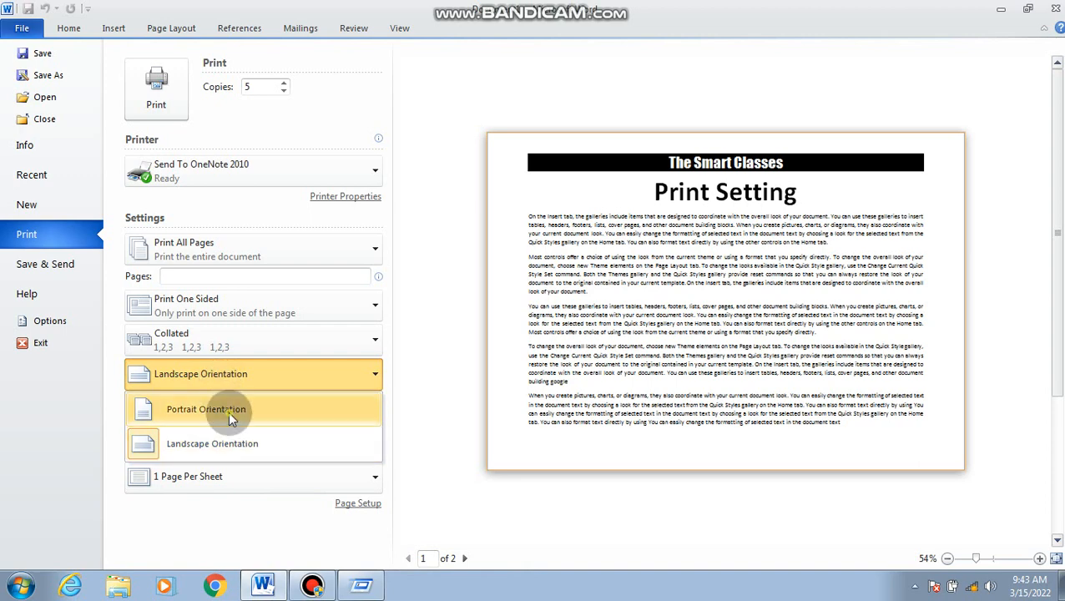
left_click(227, 410)
- Review the paper sizes keeping A4, and examine the margin presets and custom margin settings without changing them
left_click(244, 421)
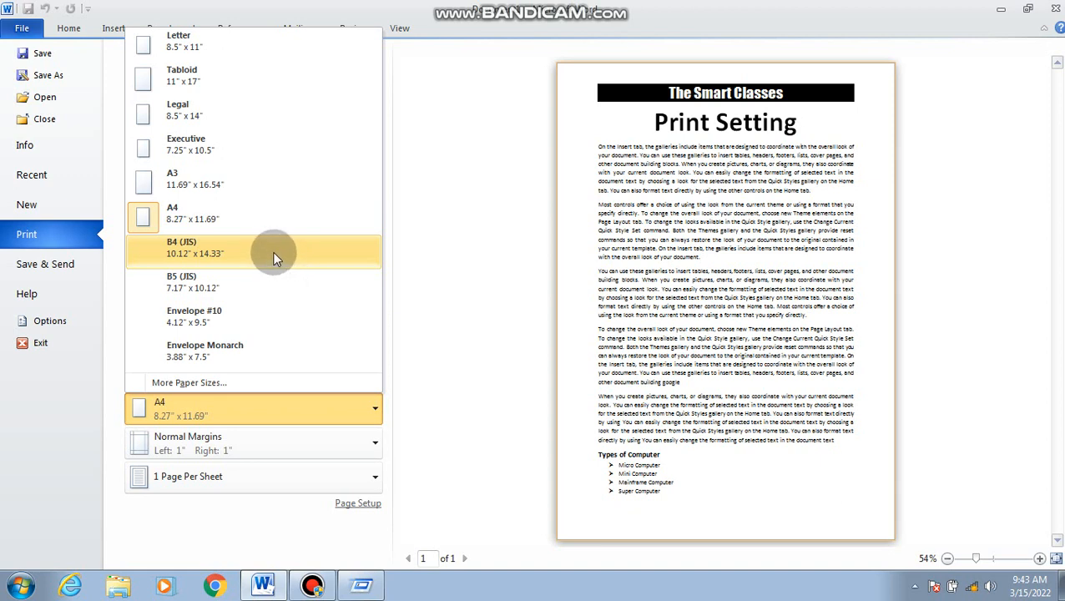
left_click(253, 215)
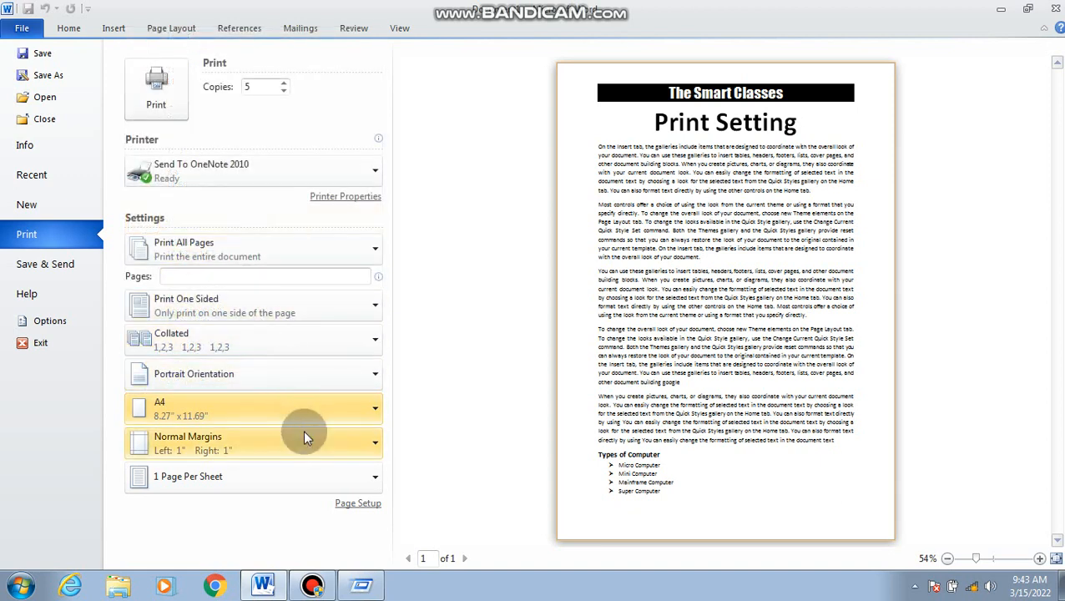
left_click(302, 452)
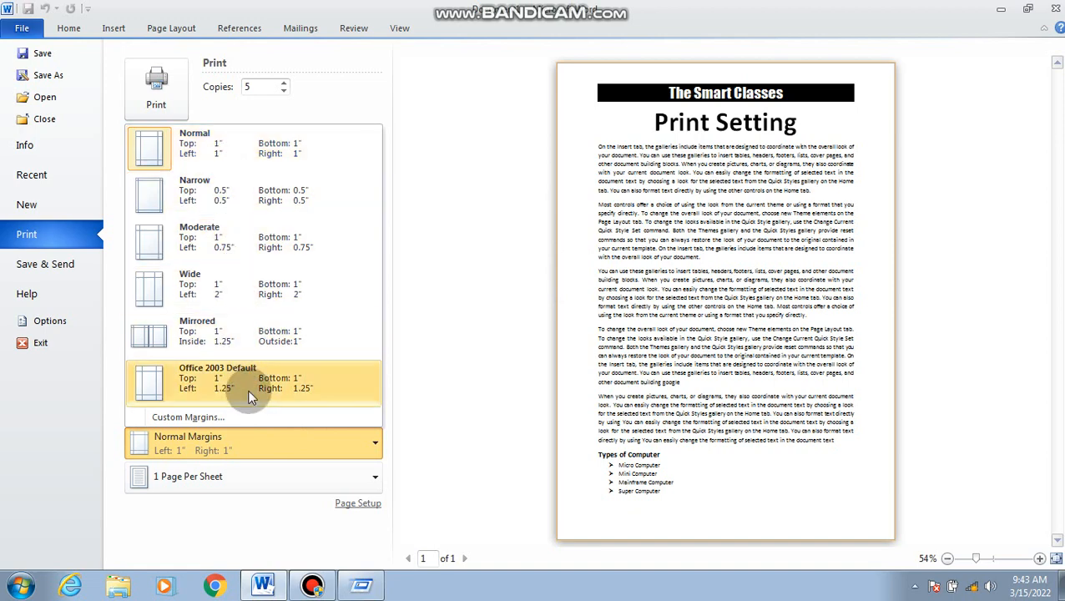
left_click(200, 416)
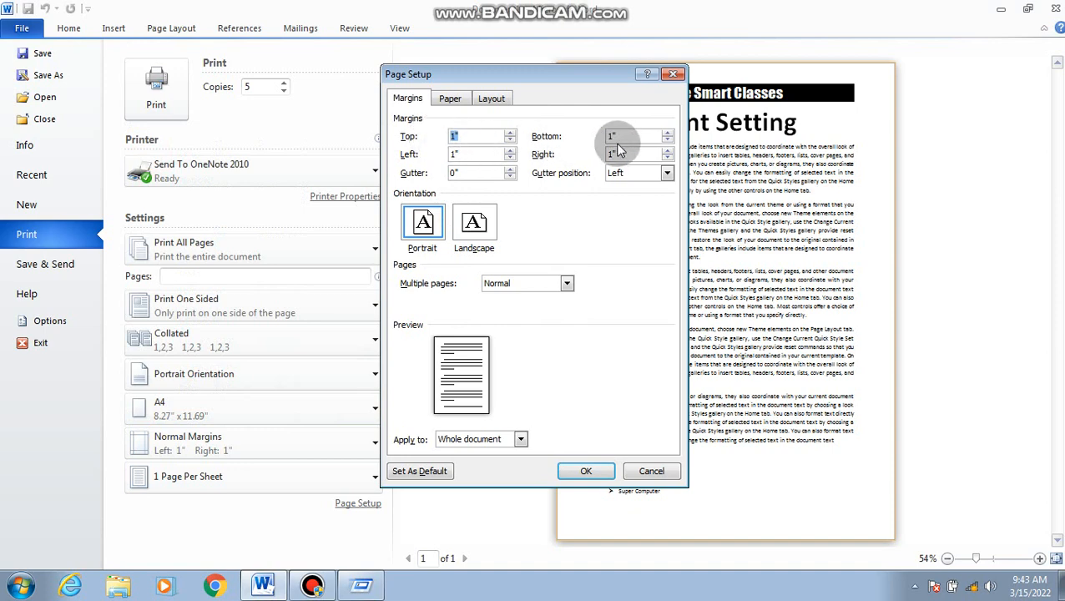
left_click(650, 469)
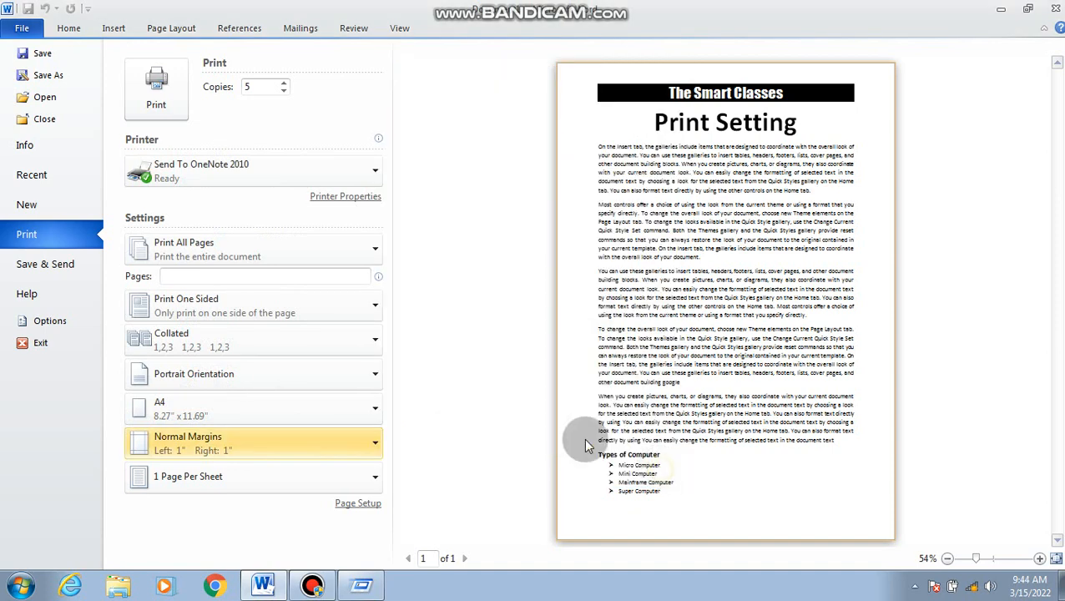
- Review the pages-per-sheet choices and keep 1 Page Per Sheet
left_click(239, 482)
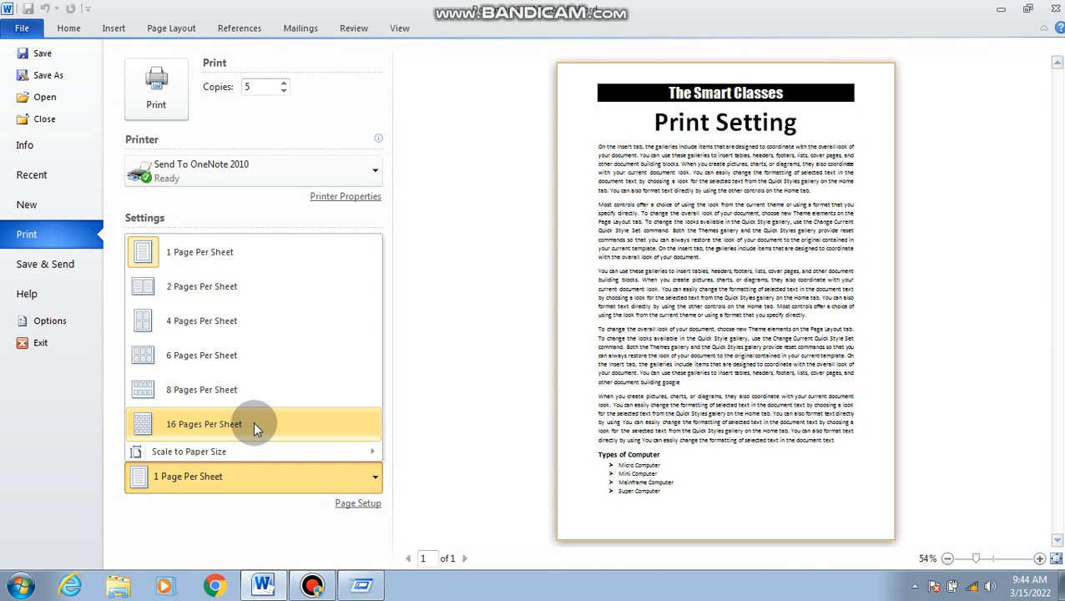
left_click(241, 254)
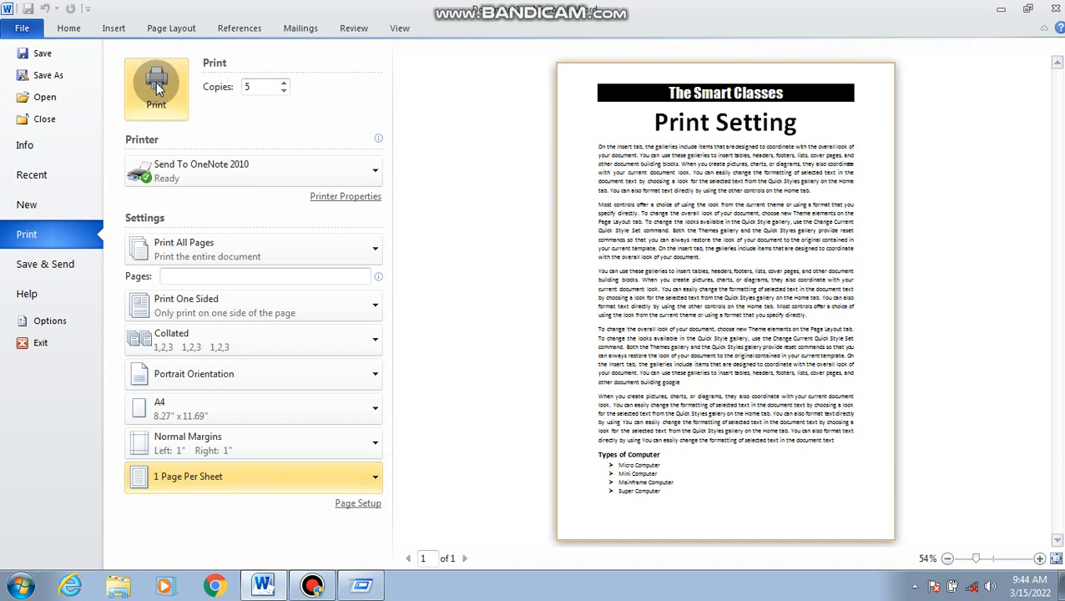
- Check the list of available printers again without changing the selected printer
left_click(205, 165)
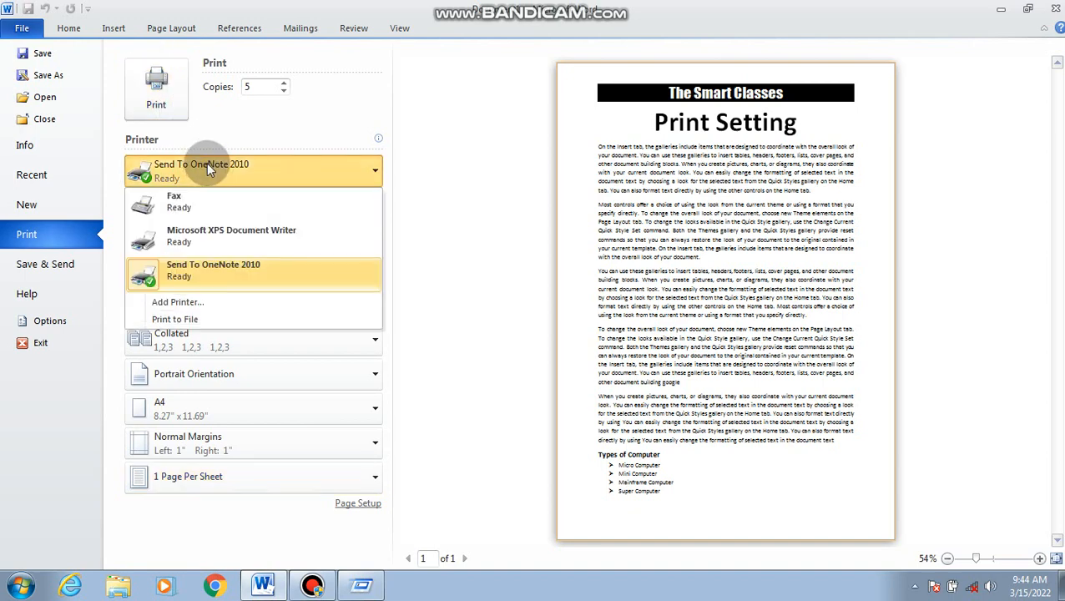
left_click(206, 162)
left_click(206, 162)
left_click(208, 165)
- Review the options for which pages to print and choose Print All Pages
left_click(246, 249)
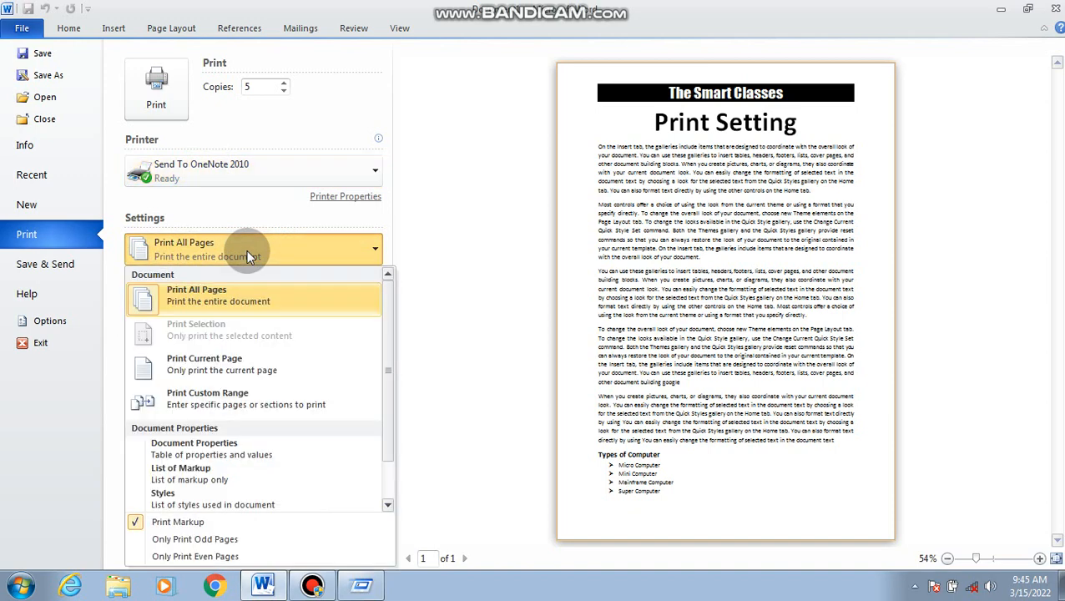
left_click(247, 250)
left_click(246, 250)
left_click(247, 249)
left_click(247, 249)
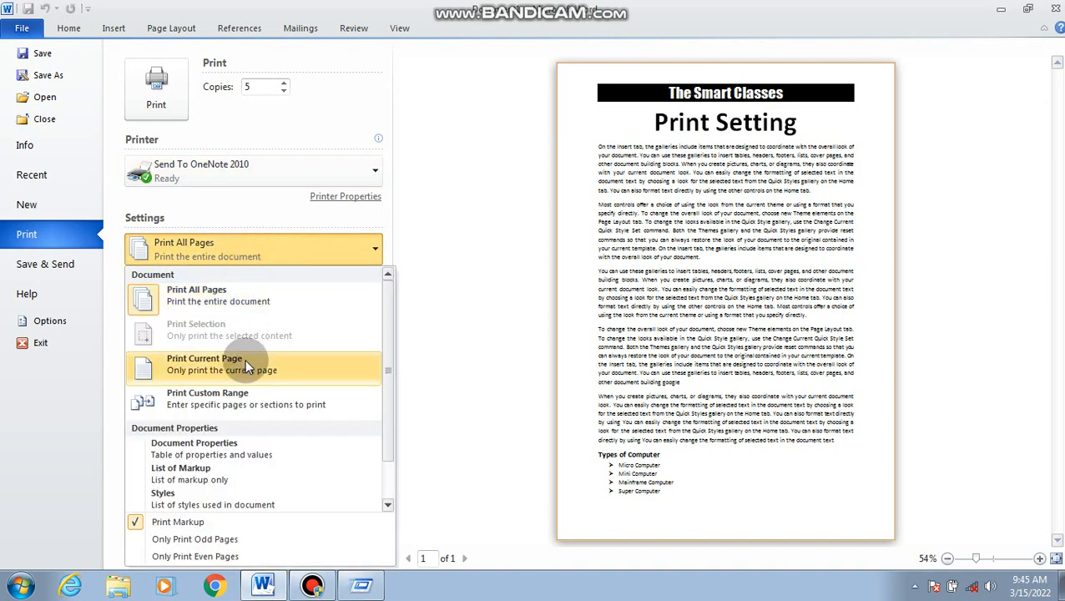
left_click(240, 474)
left_click(266, 249)
left_click(260, 289)
- Check the one-sided and two-sided printing choices and the collation choices without changing them
left_click(328, 310)
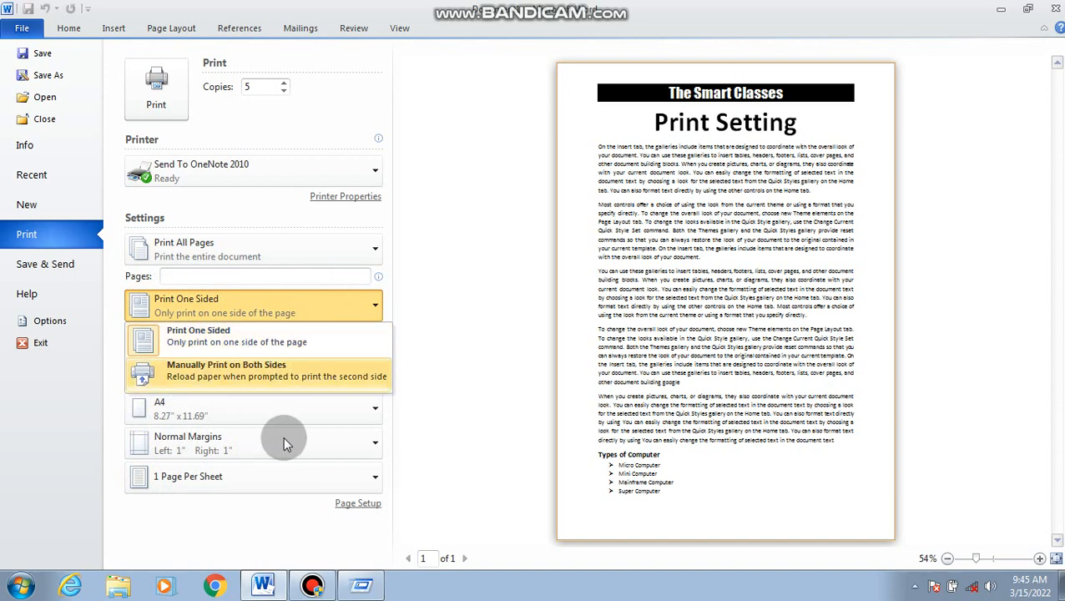
left_click(452, 249)
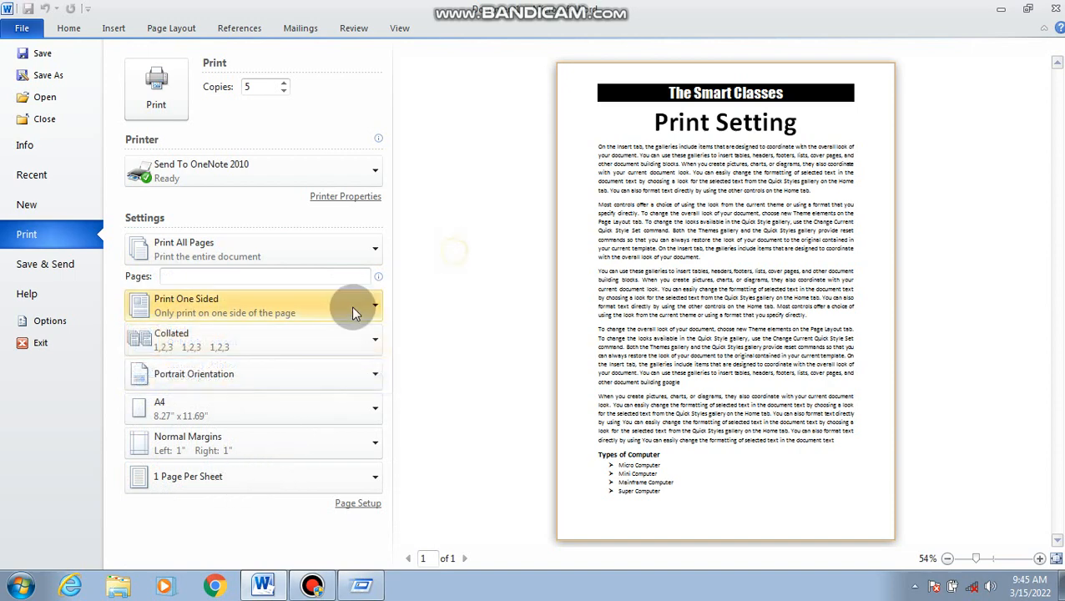
left_click(294, 341)
left_click(457, 338)
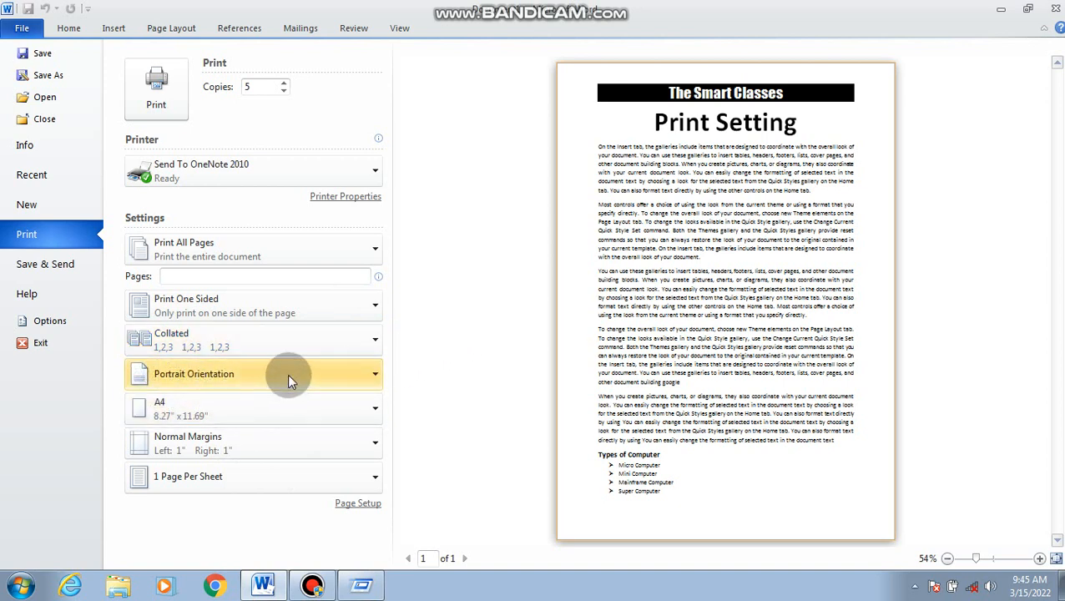
- Check the orientation choices and the paper sizes without changing them
left_click(285, 375)
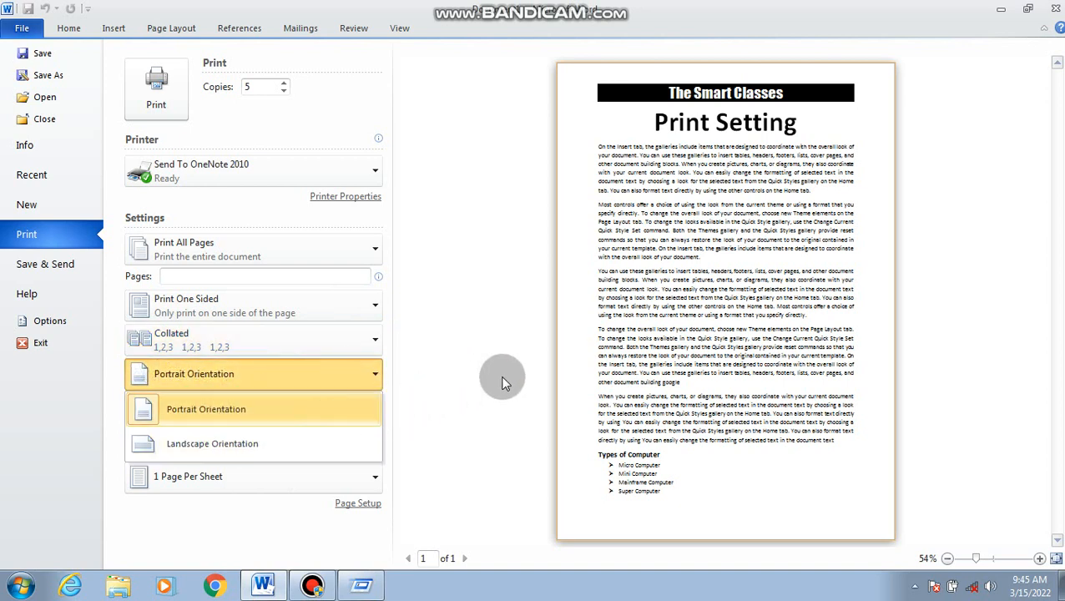
left_click(477, 373)
left_click(268, 411)
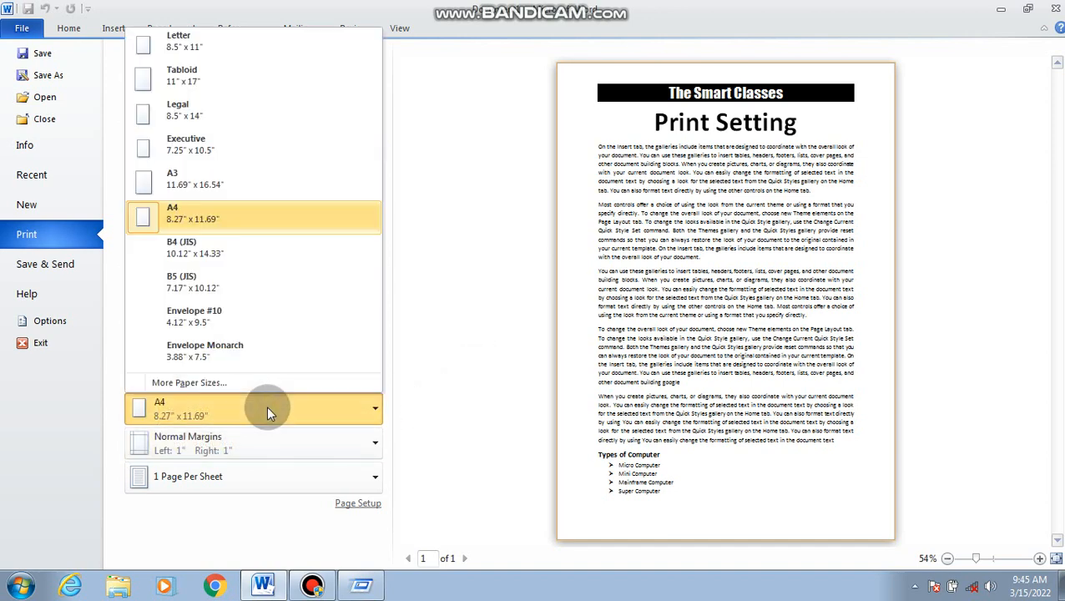
left_click(266, 405)
- Check the margin presets and the pages-per-sheet choices once more
left_click(315, 440)
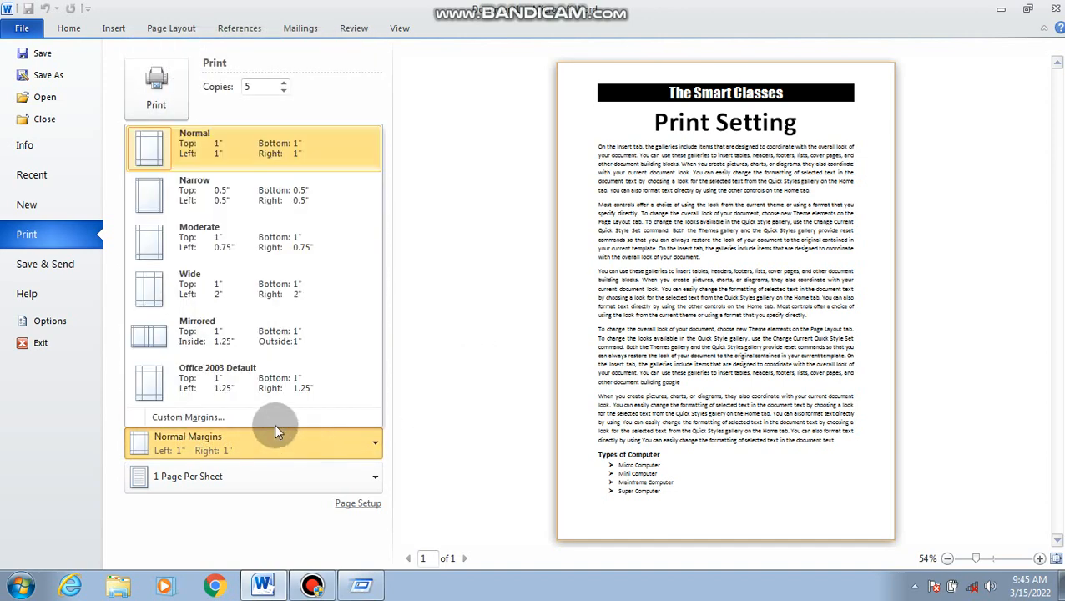
left_click(455, 453)
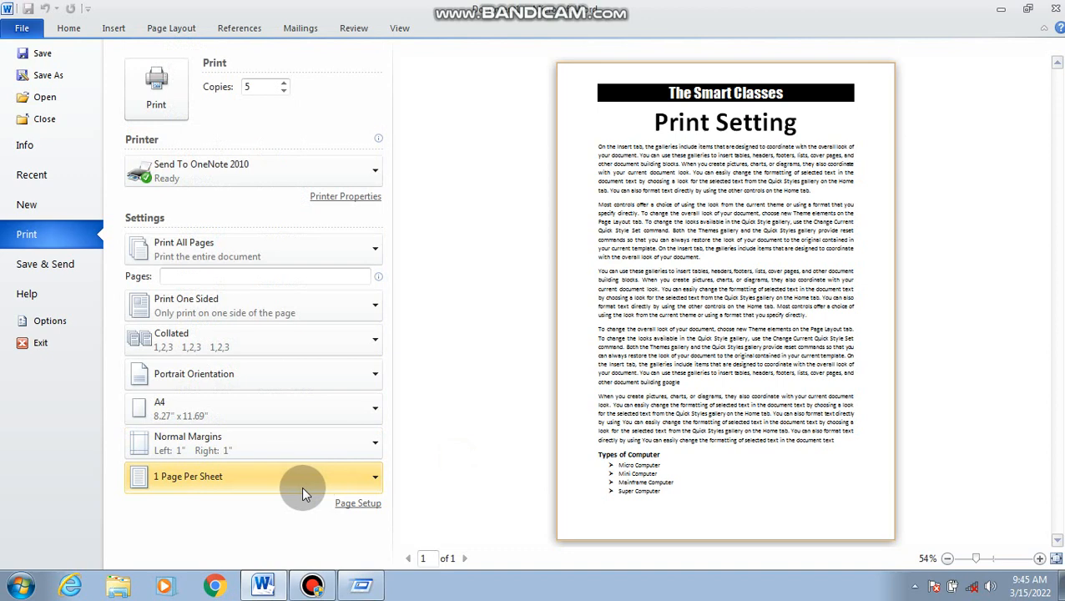
left_click(293, 482)
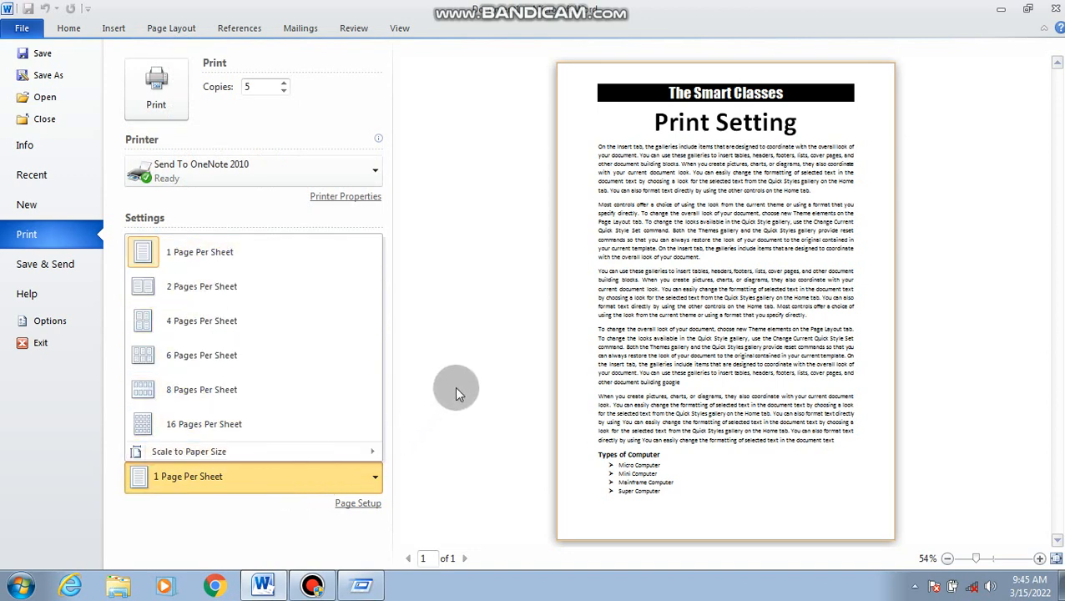
- Print 5 copies of the entire document with the Send To OneNote 2010 printer
left_click(160, 73)
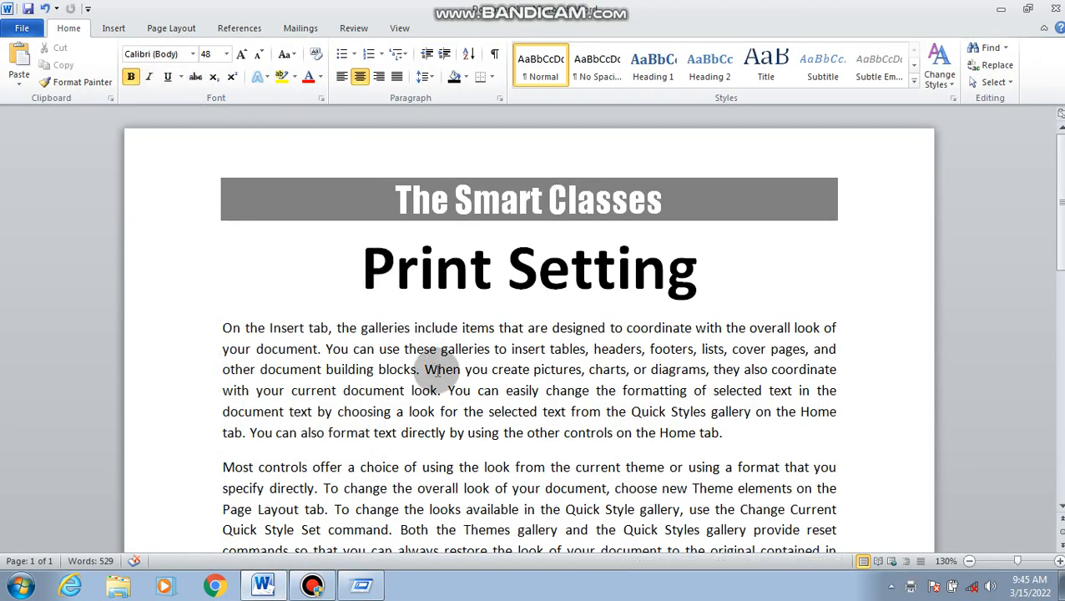